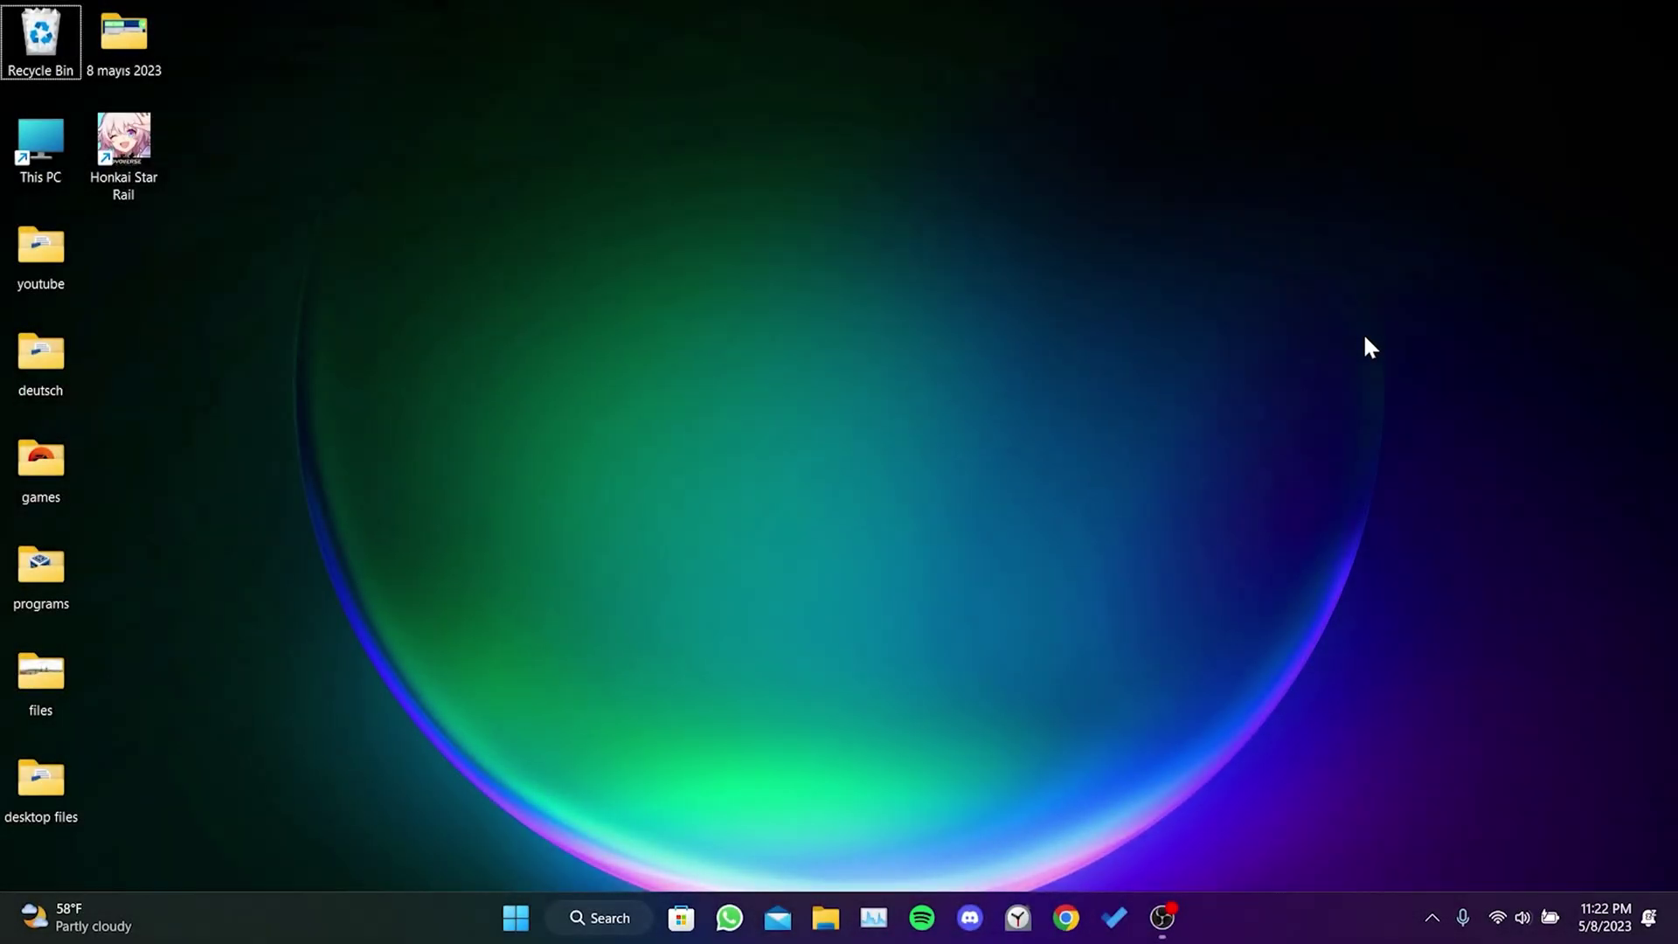
Launch the Run dialog by searching 'run' in Windows Search
{"action": "key", "text": "super+s"}
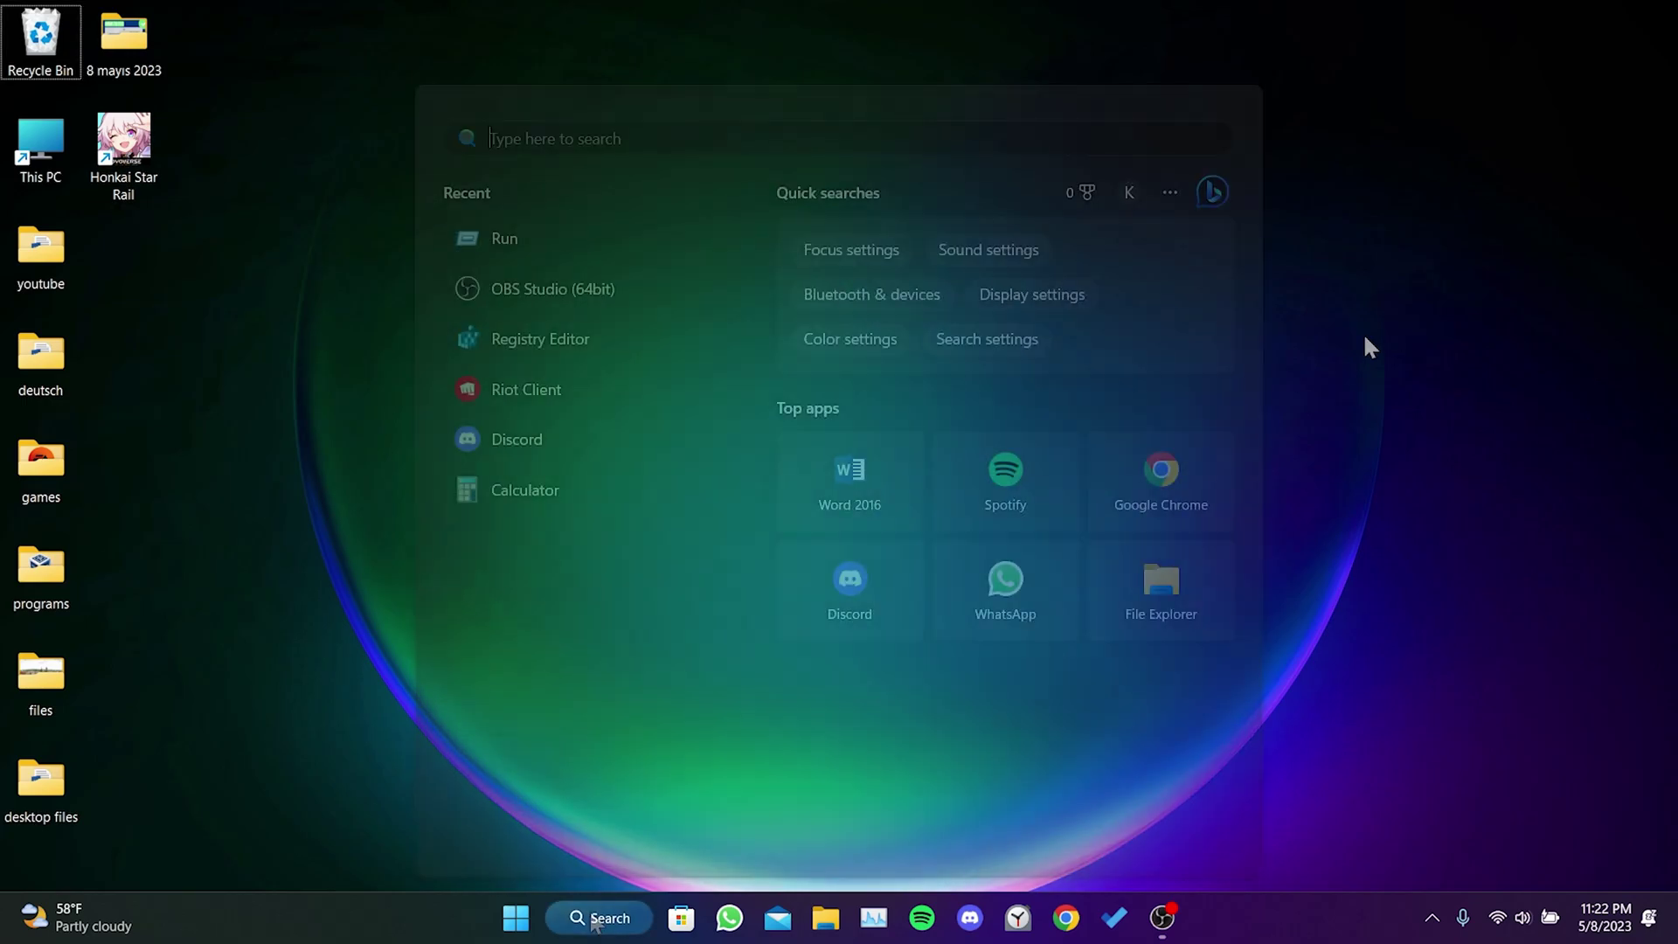
{"action": "type", "text": "run"}
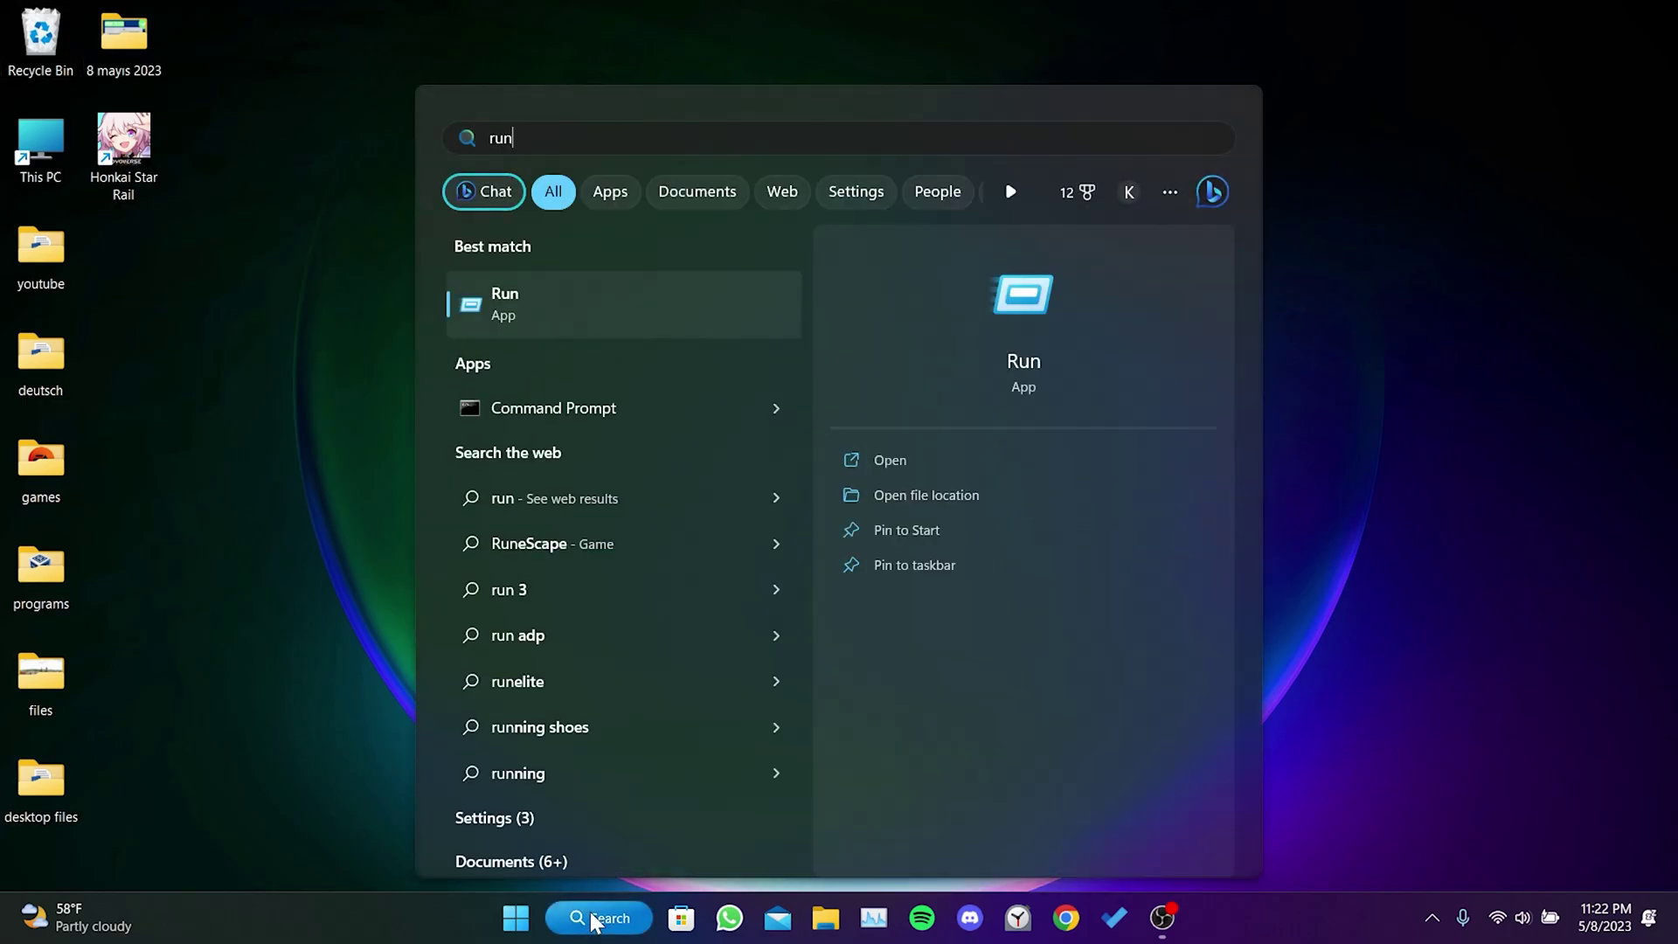
{"action": "left_click", "coordinate": [549, 319]}
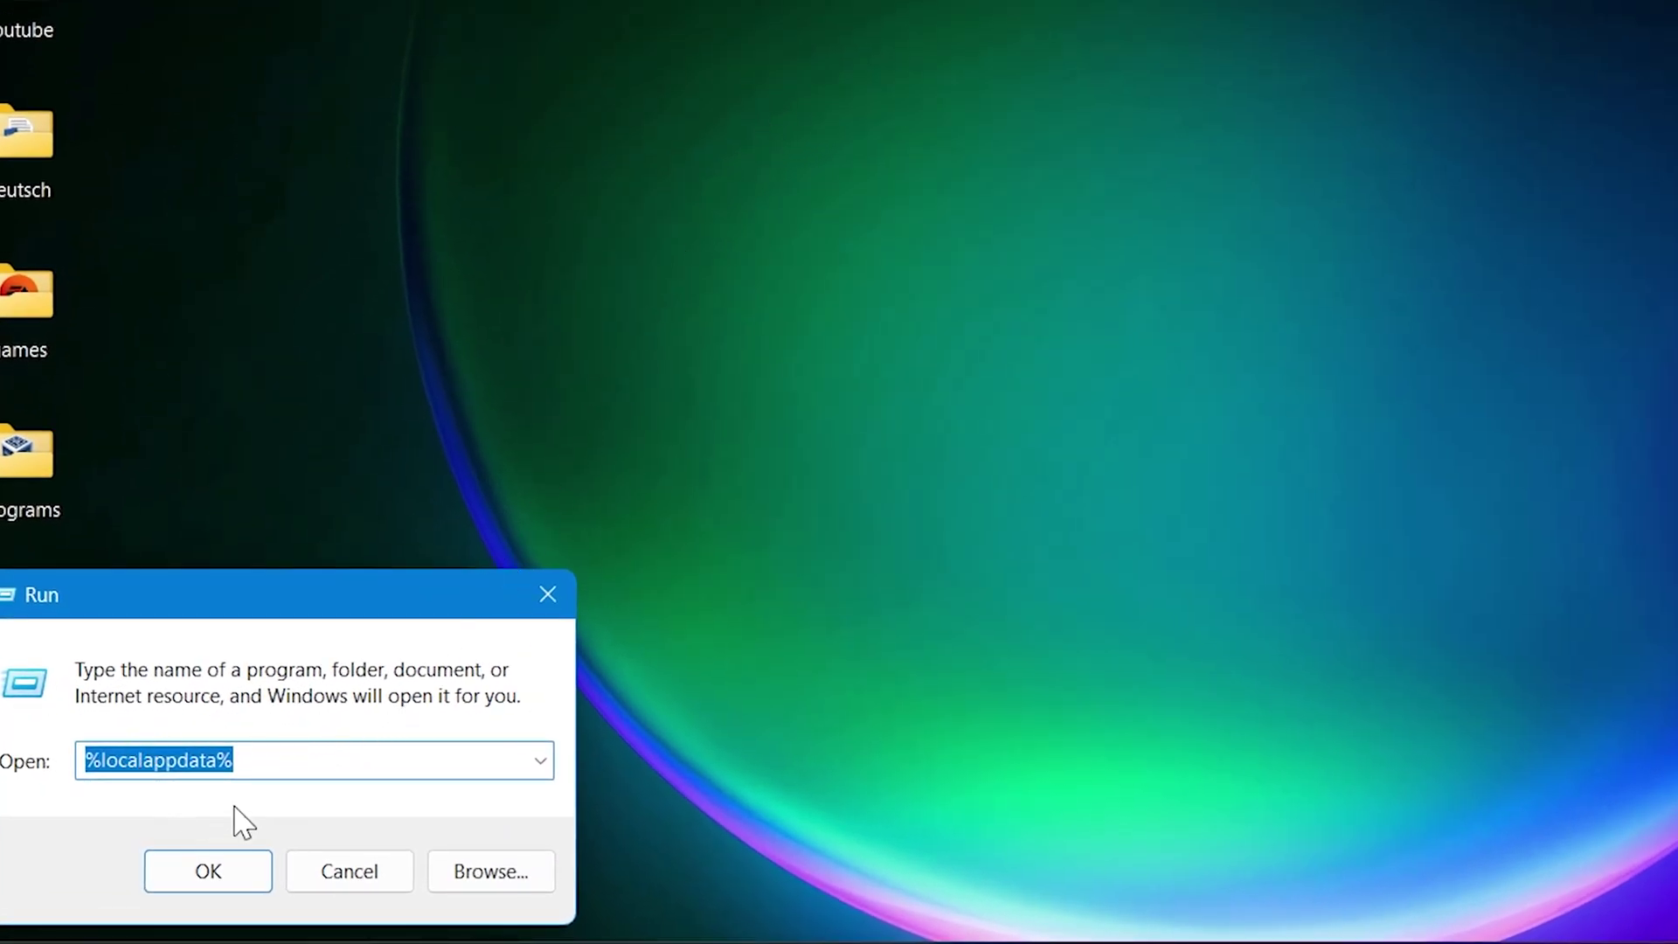
Open %localappdata%, delete the HoYoverse folder, and close File Explorer
{"action": "left_click", "coordinate": [224, 884]}
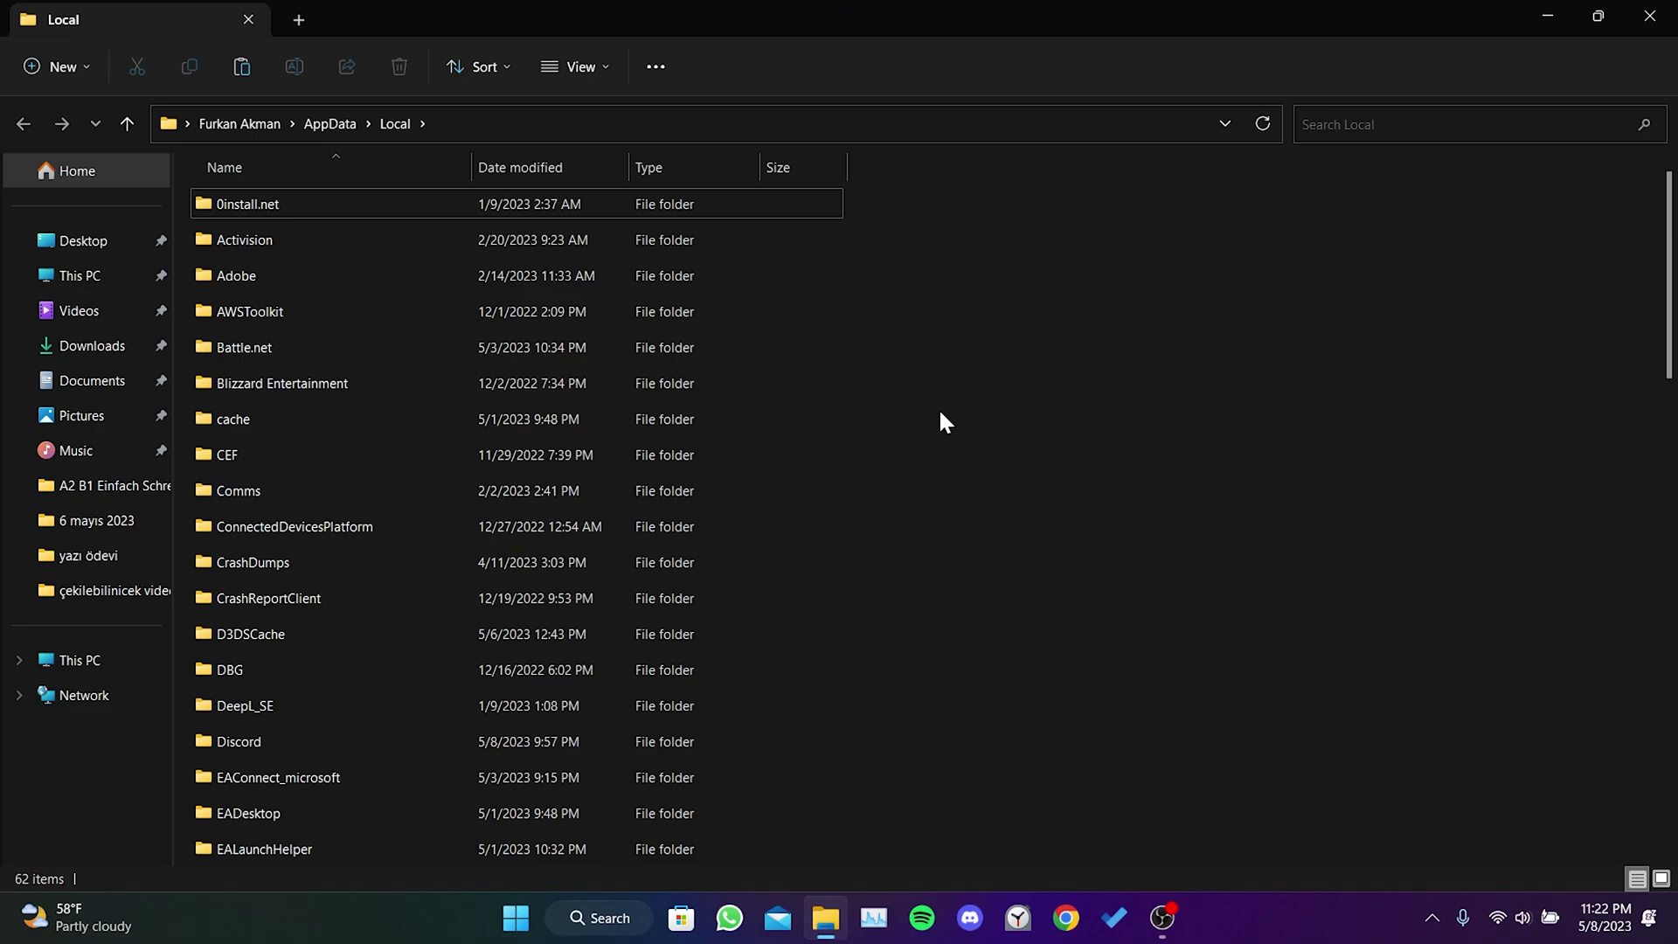
{"action": "scroll", "coordinate": [940, 413], "scroll_direction": "down", "scroll_amount": 8}
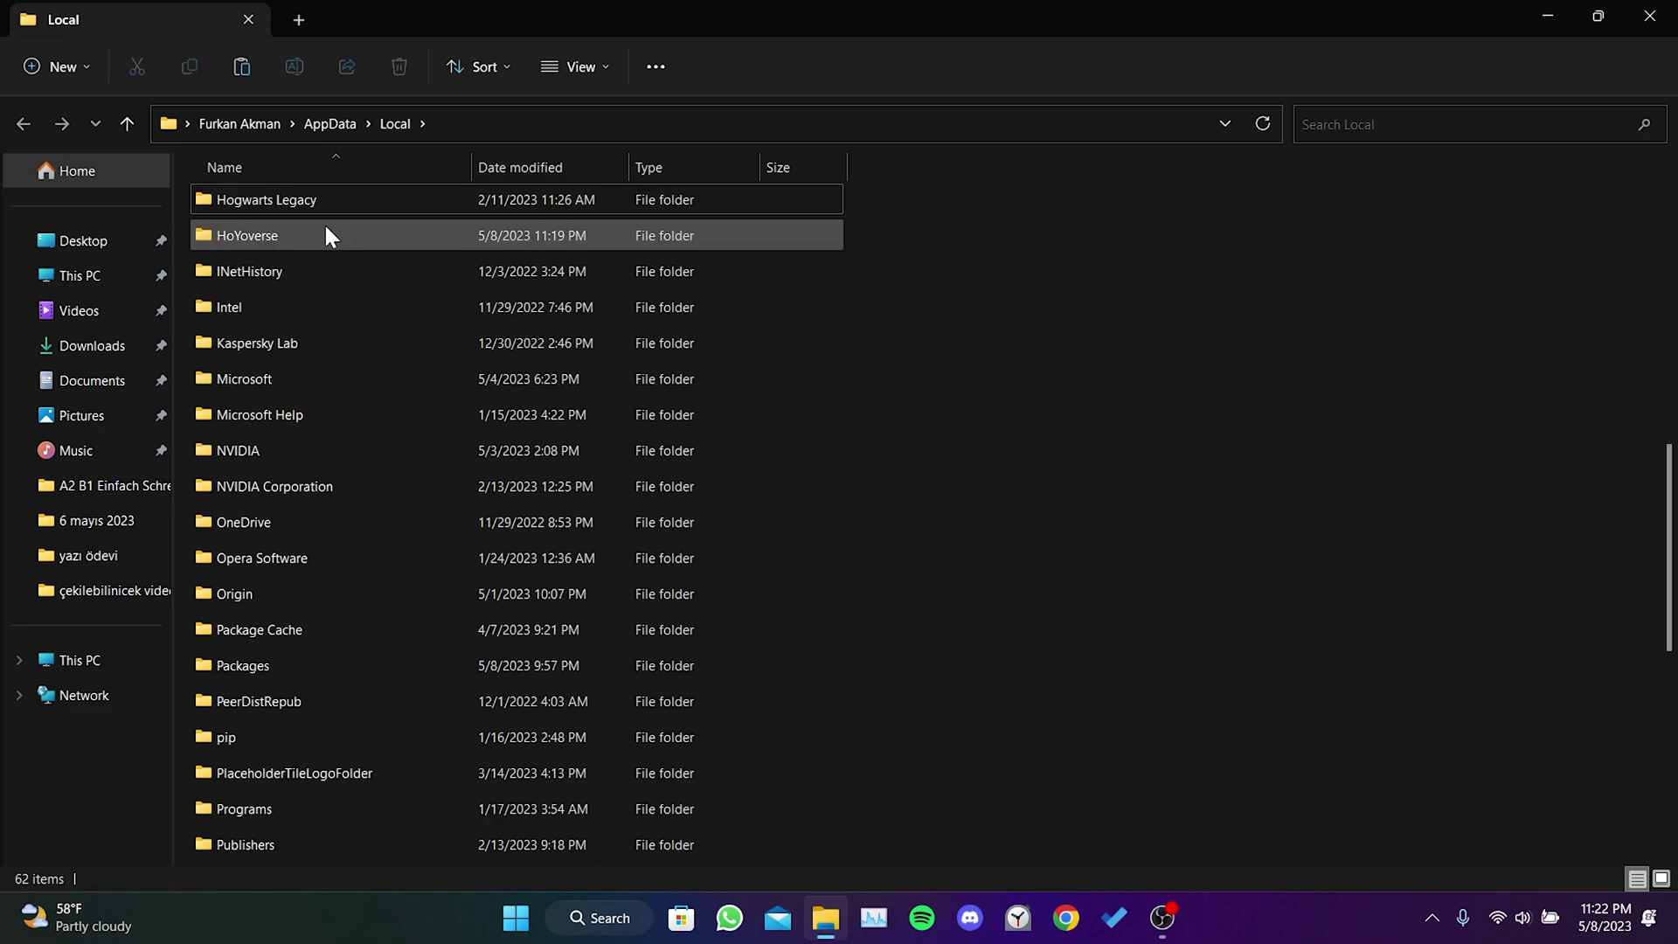
{"action": "left_click", "coordinate": [328, 234]}
{"action": "right_click", "coordinate": [280, 234]}
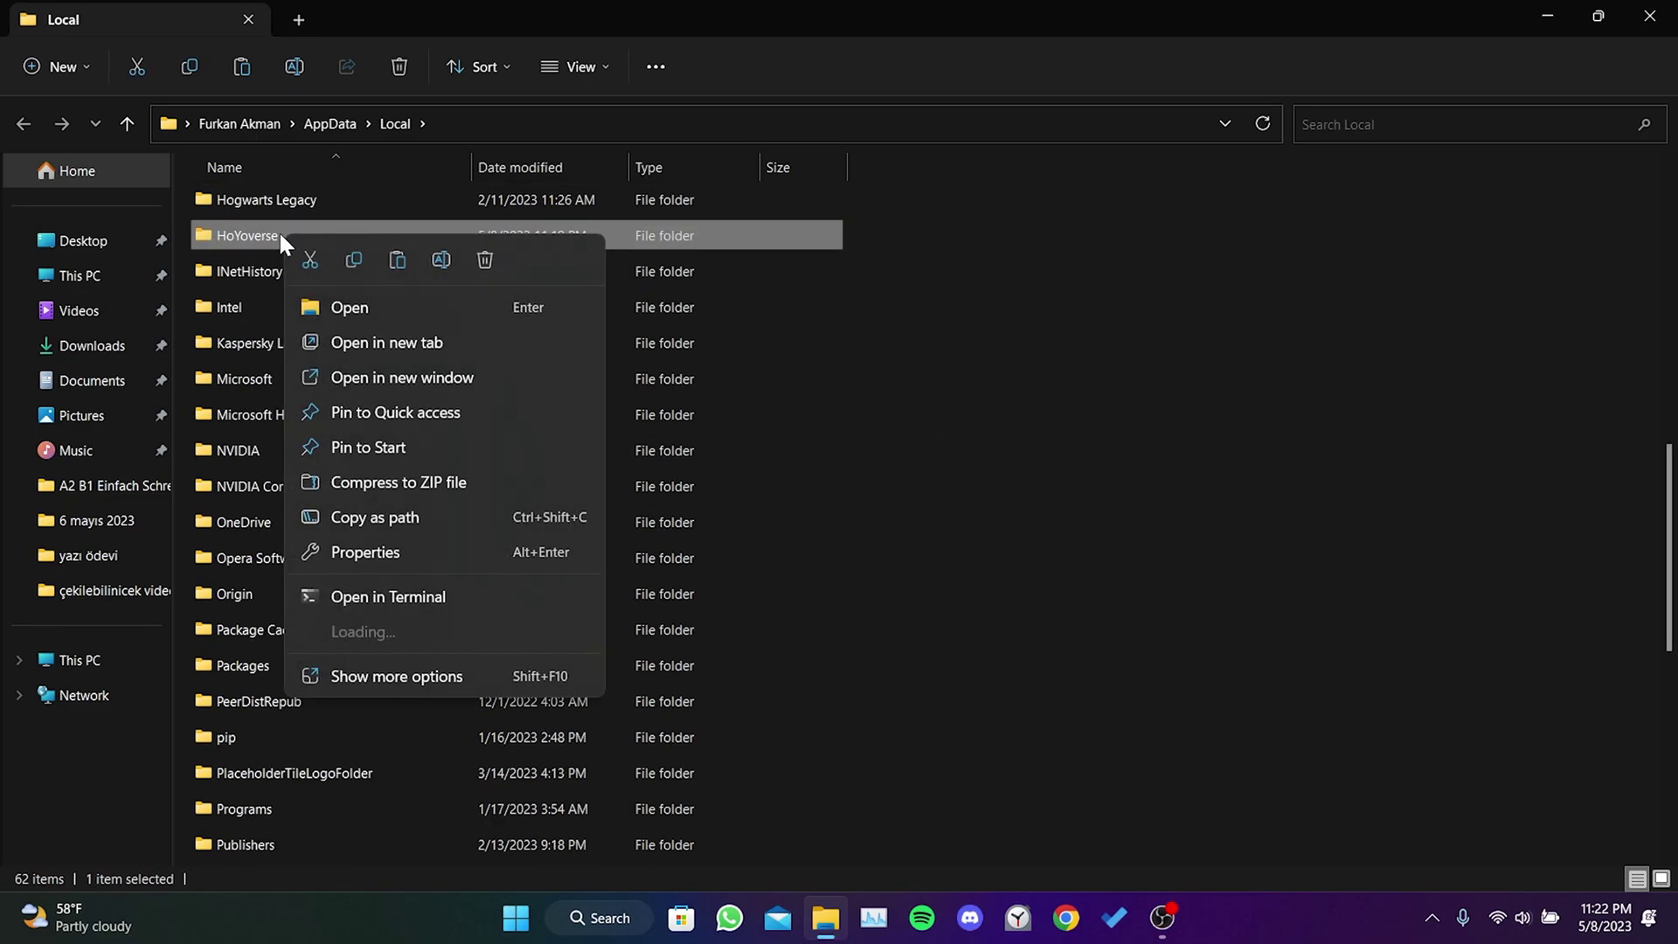
{"action": "left_click", "coordinate": [485, 259]}
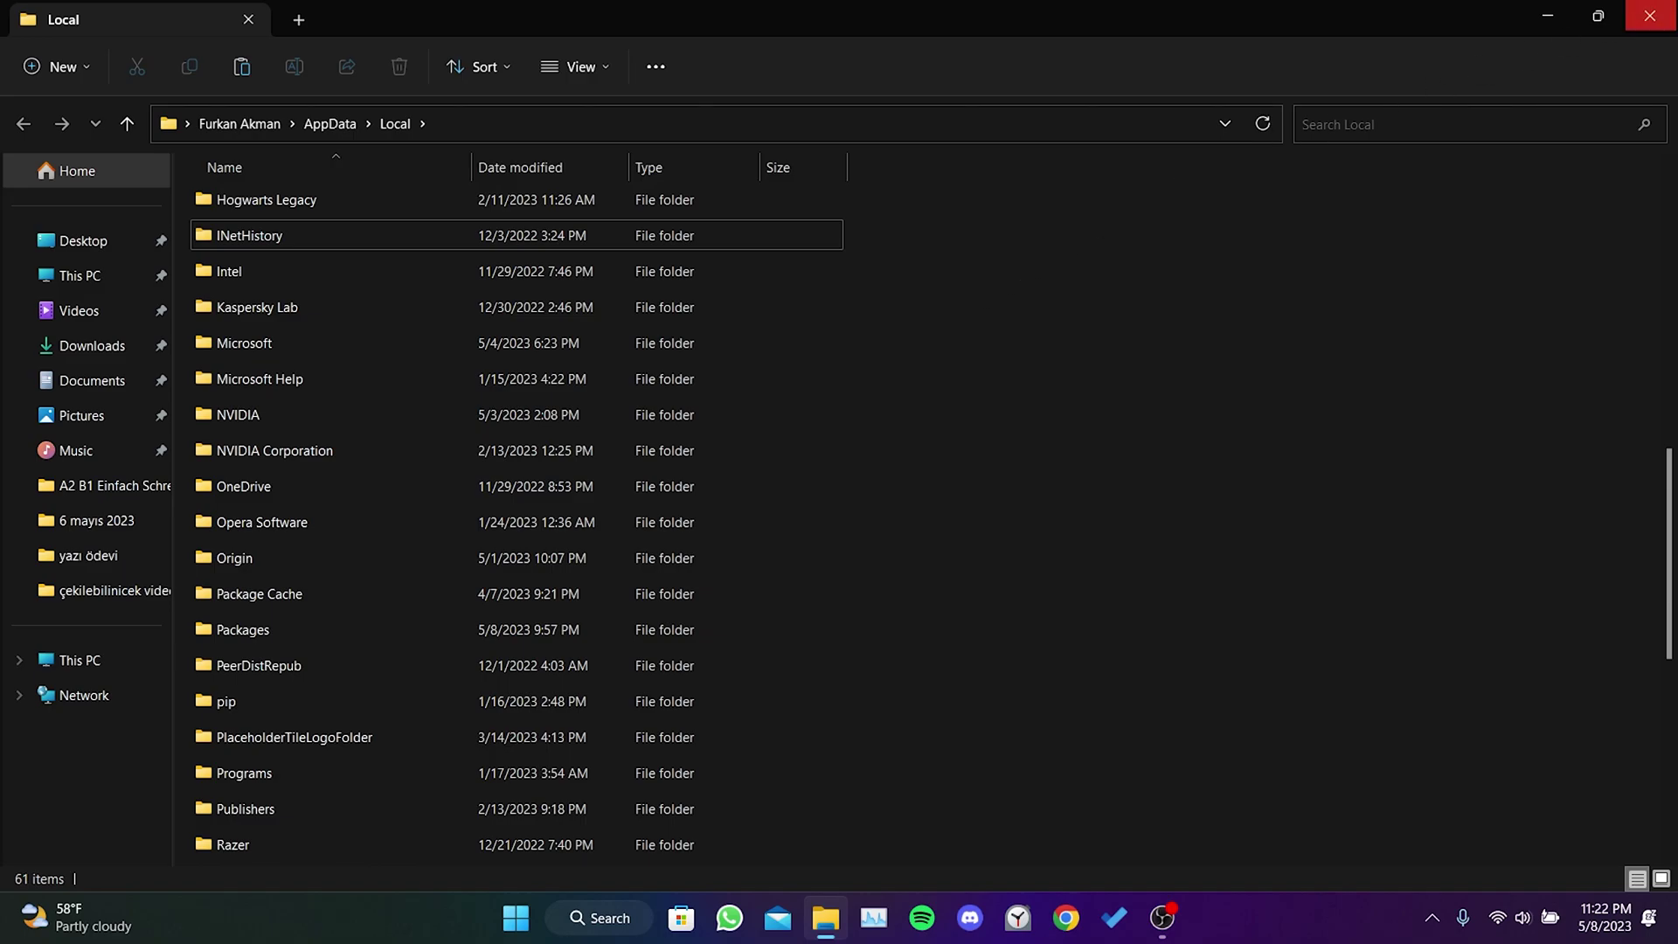
{"action": "left_click", "coordinate": [1648, 16]}
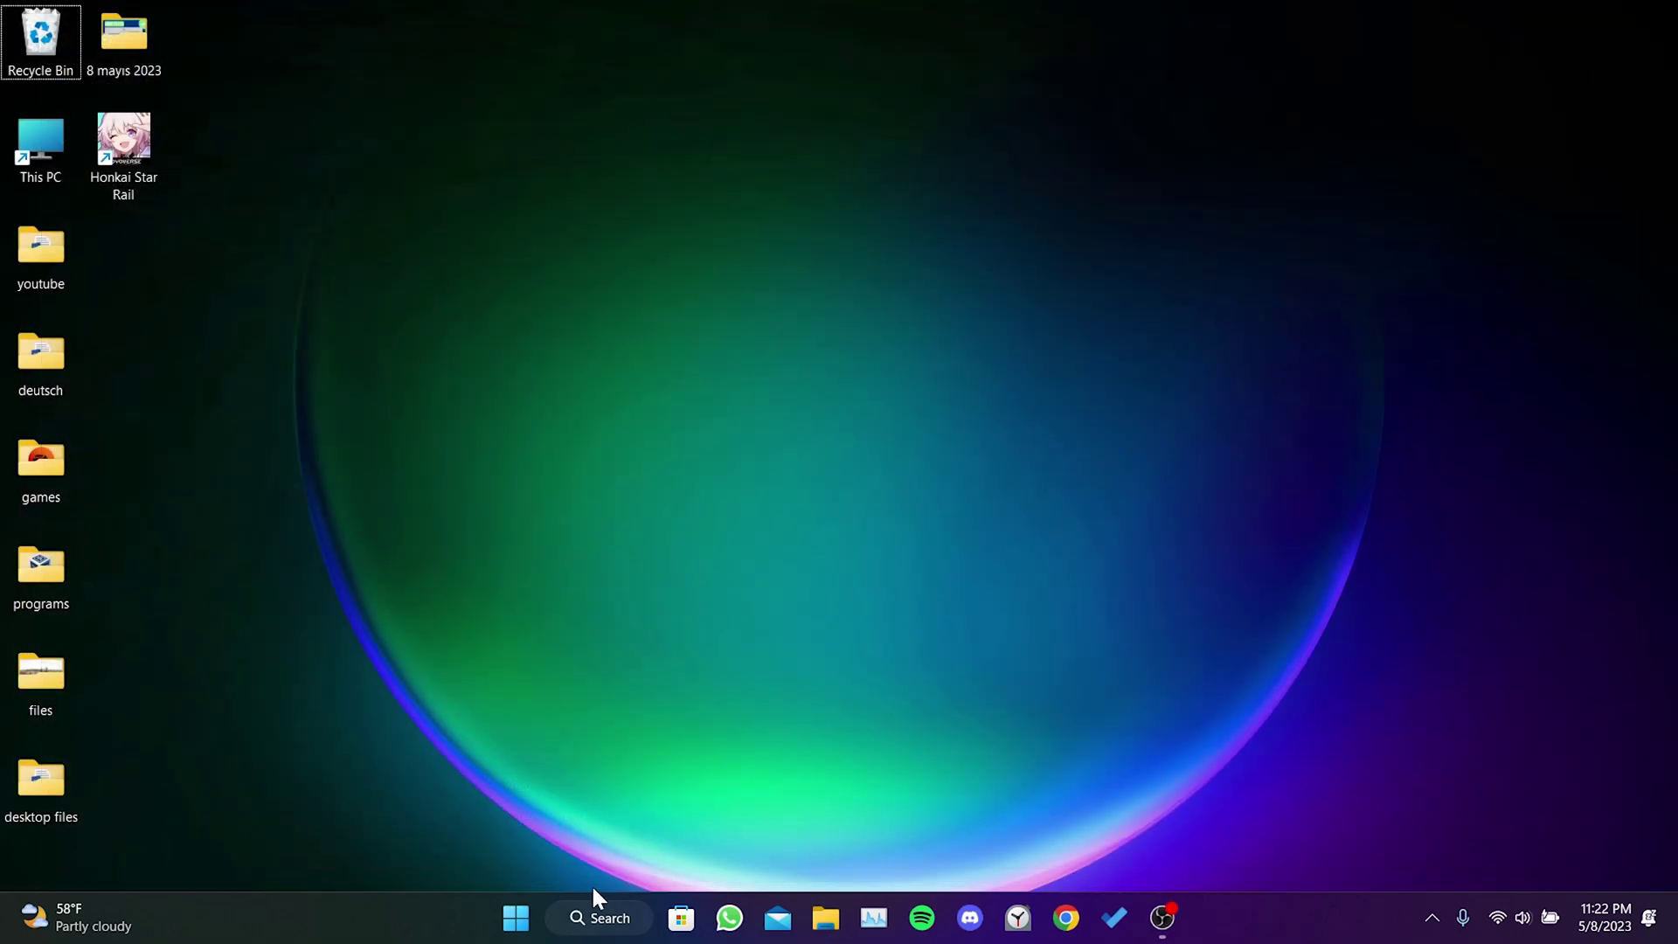
Launch regedit and browse HKEY_CURRENT_USER\Software to the Cognosphere and miHoYoSDK keys
{"action": "left_click", "coordinate": [558, 909]}
{"action": "type", "text": "regedi"}
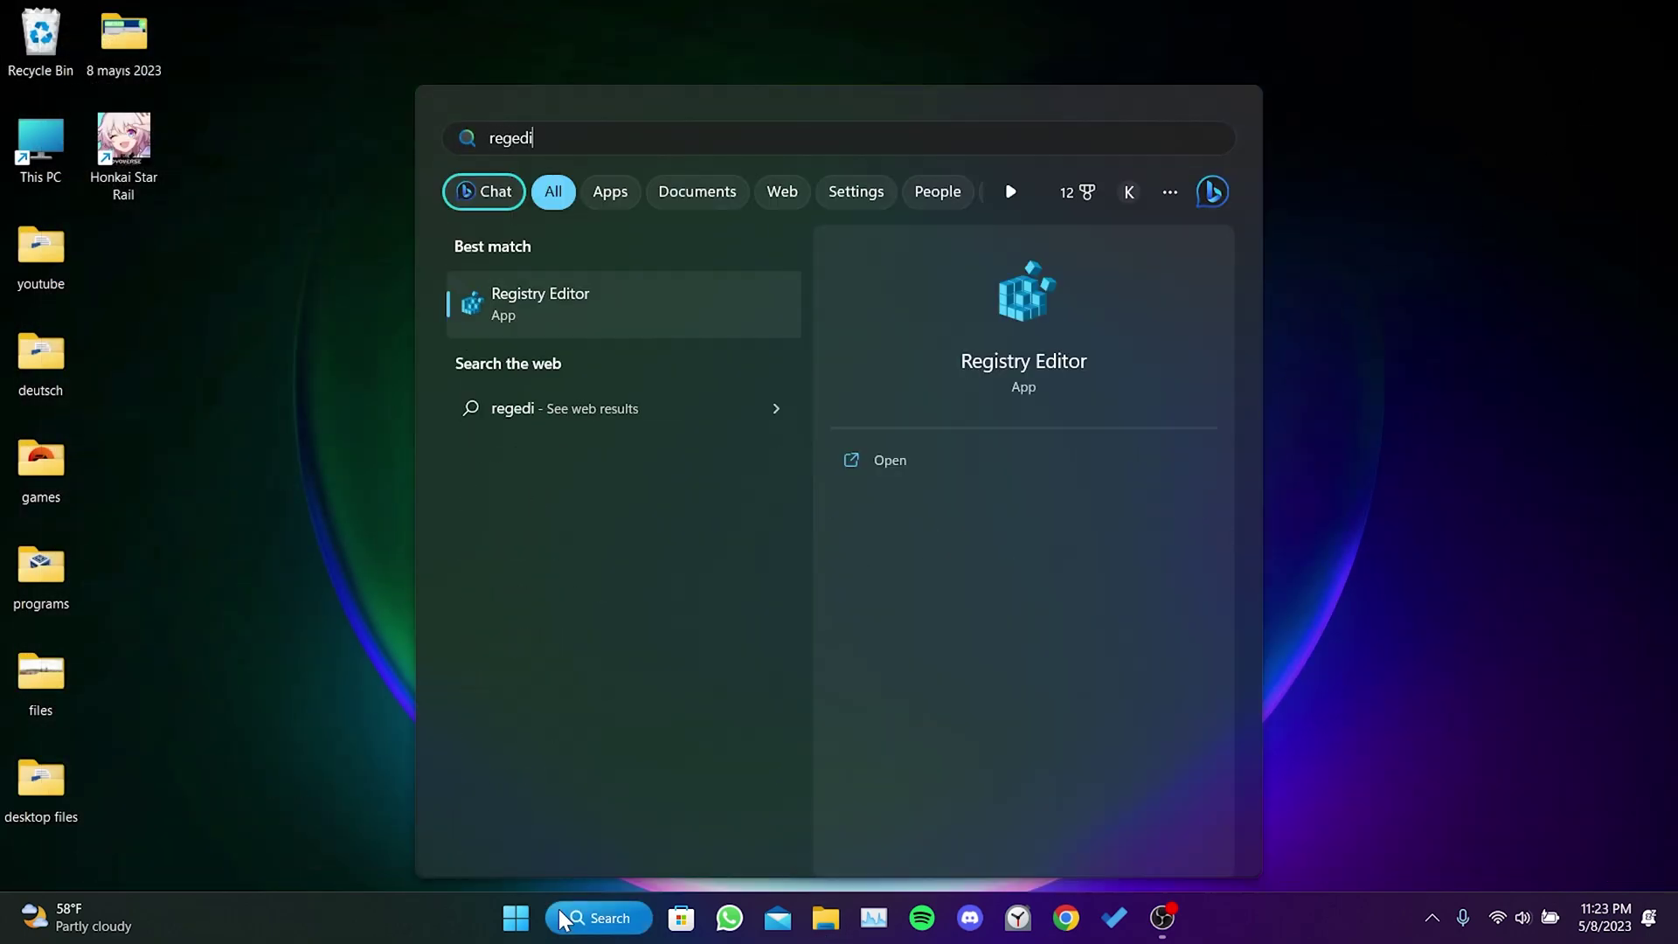
{"action": "type", "text": "t"}
{"action": "key", "text": "Return"}
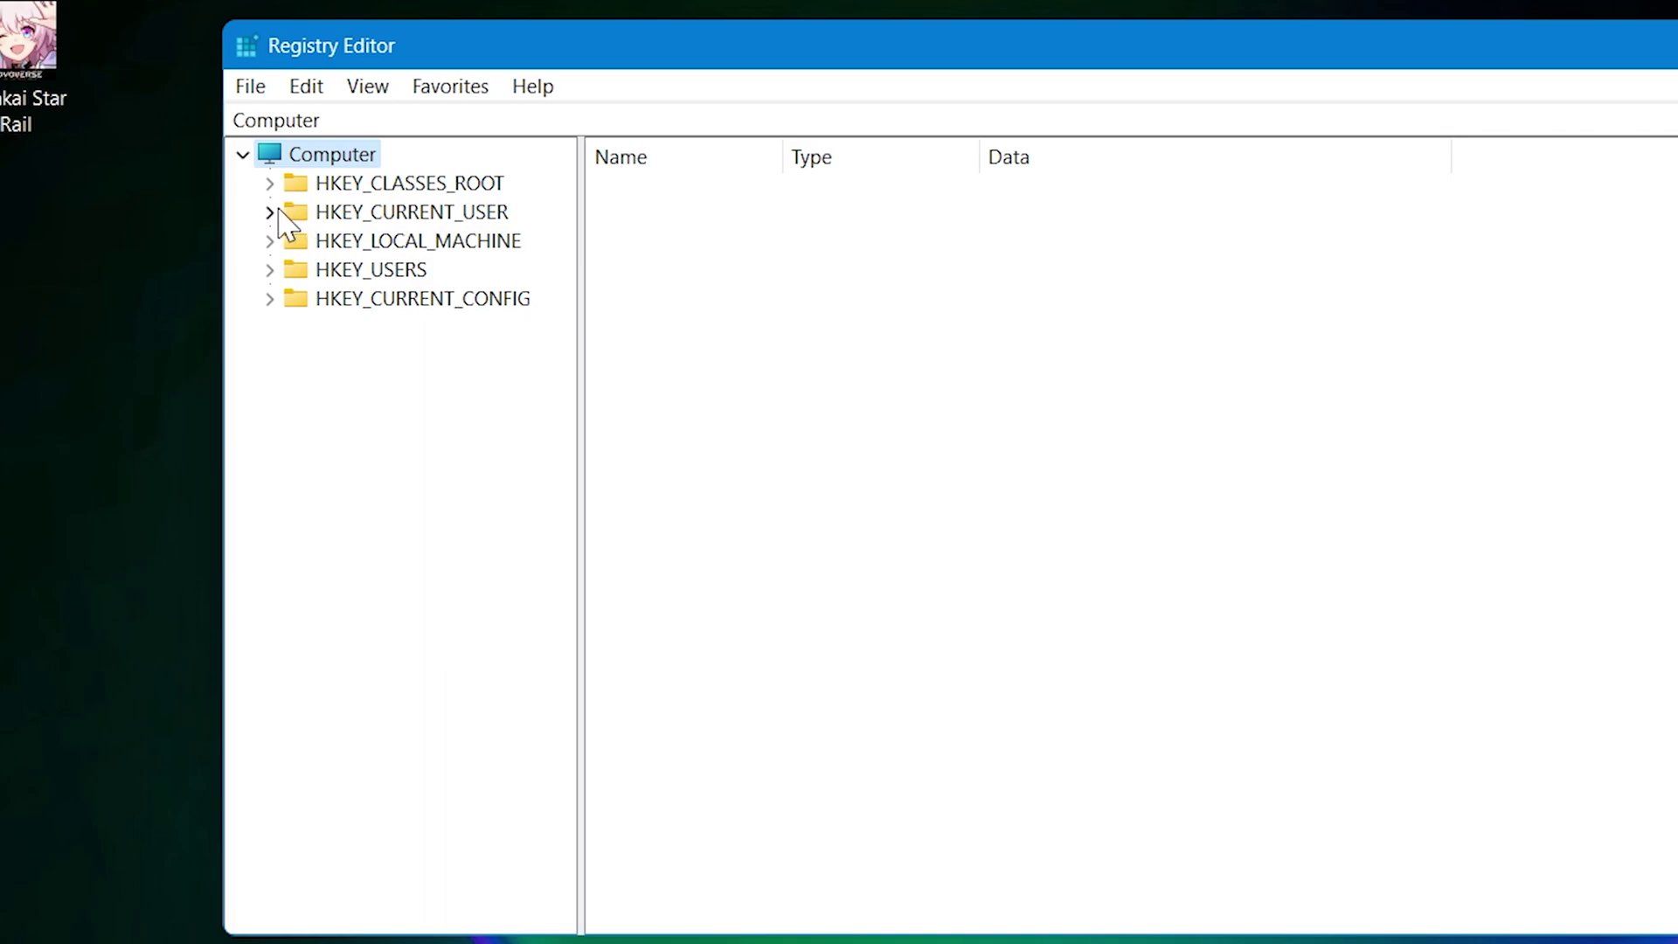
{"action": "left_click", "coordinate": [273, 212]}
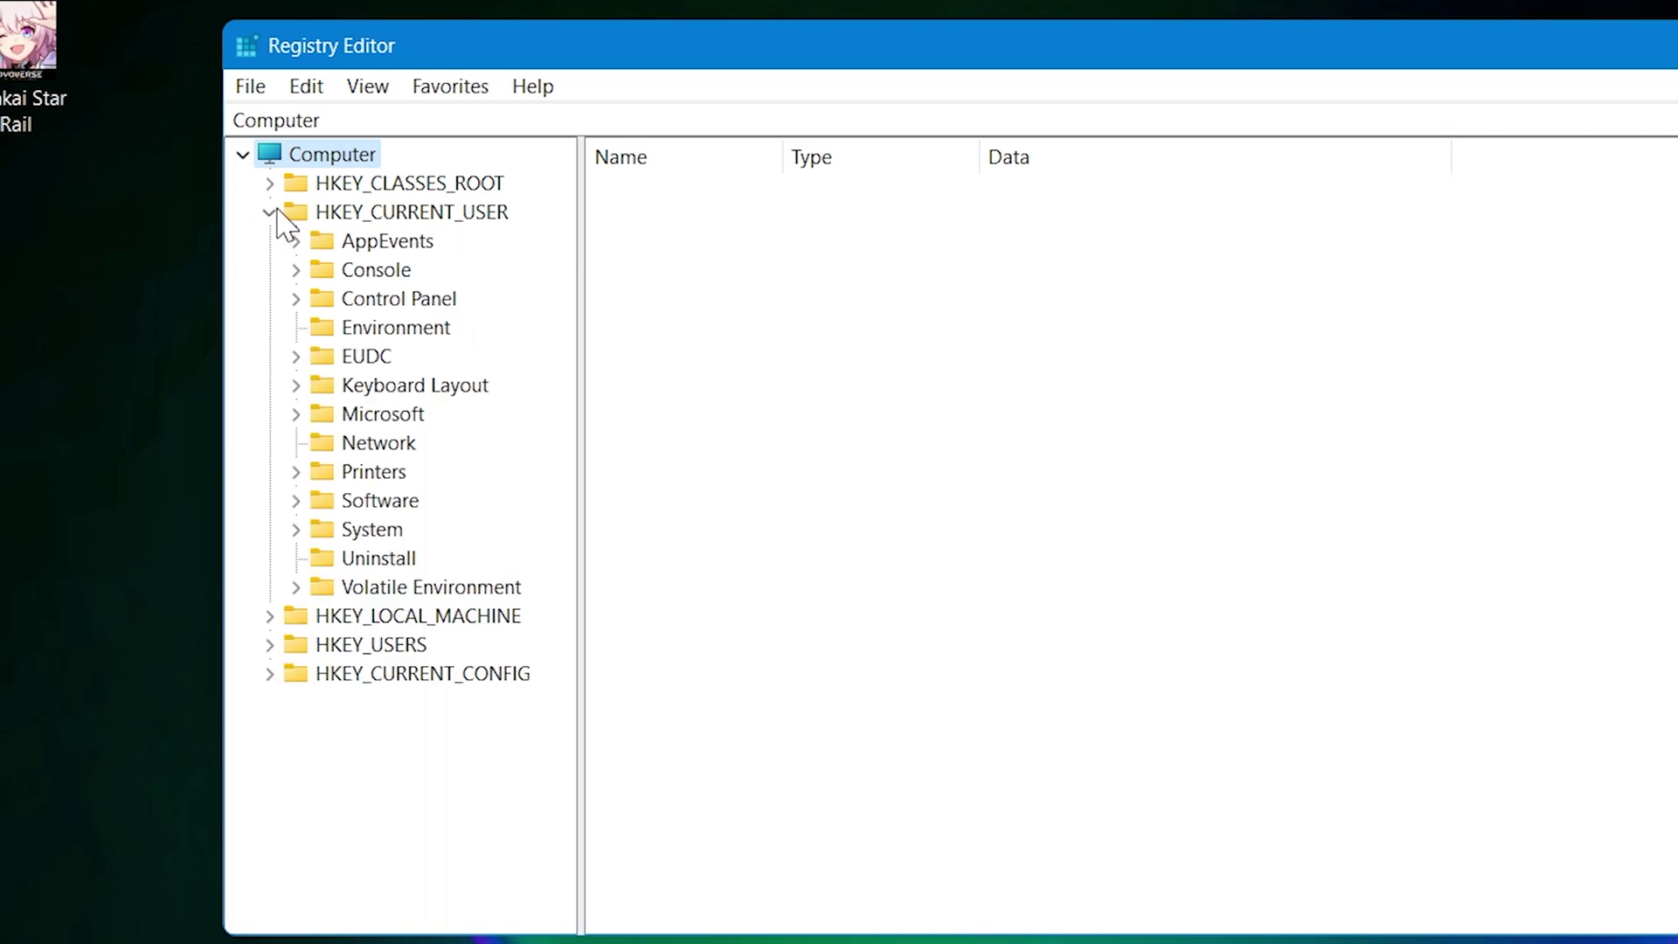
{"action": "left_click", "coordinate": [295, 501]}
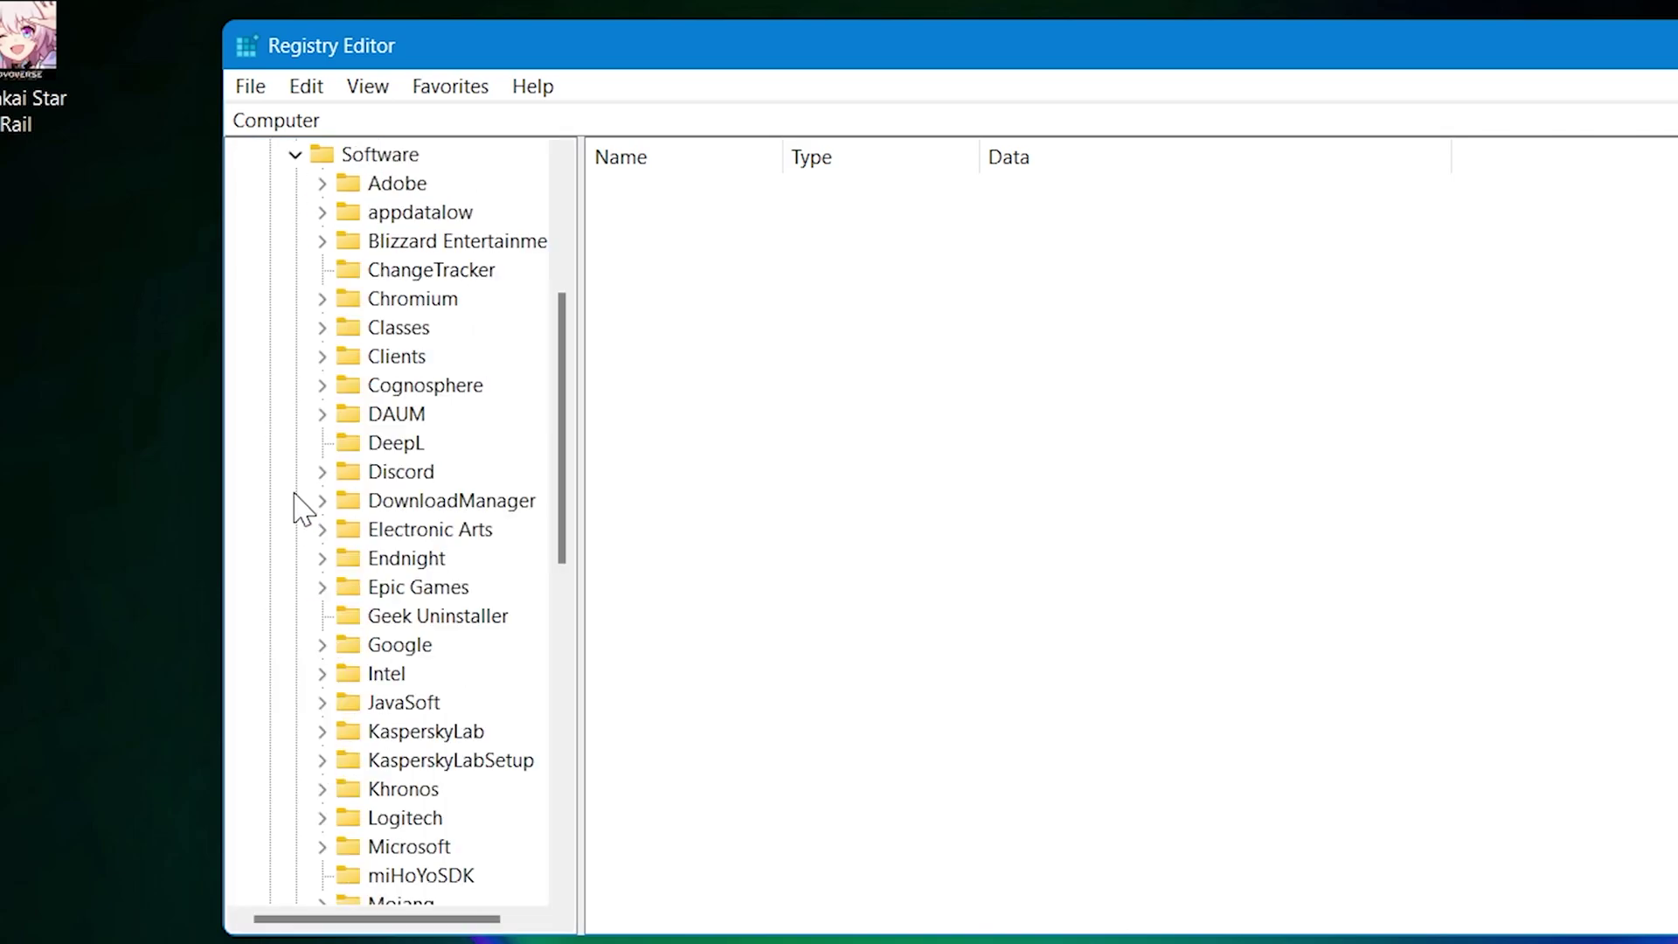
{"action": "left_click", "coordinate": [419, 386]}
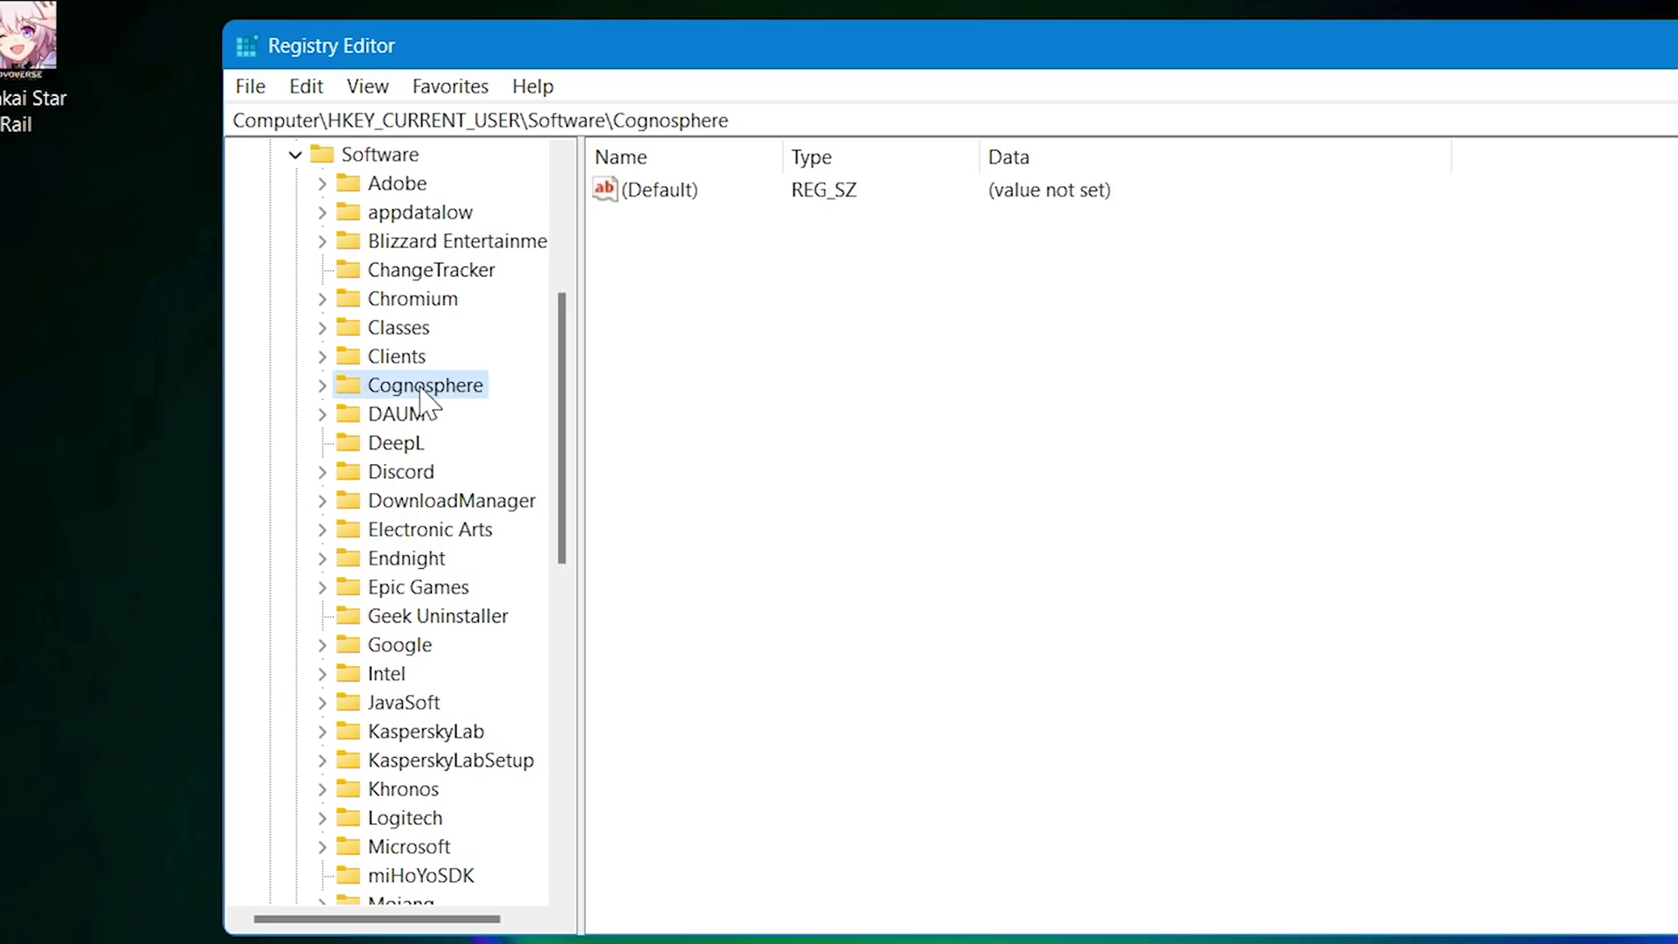
{"action": "left_click", "coordinate": [404, 874]}
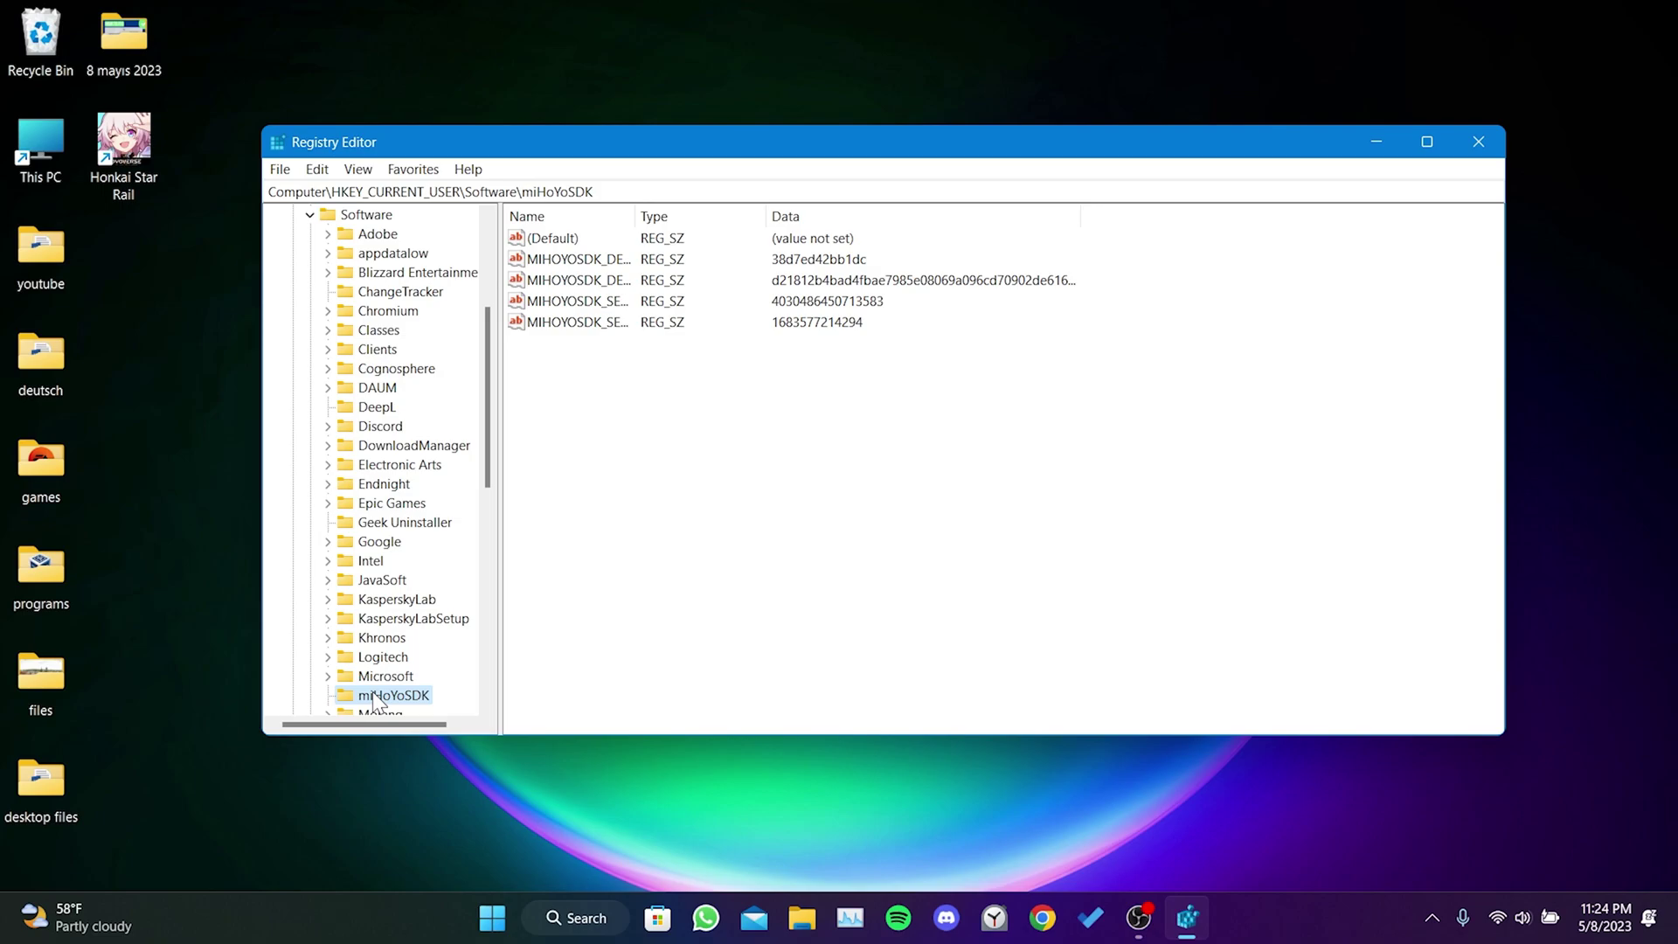
Permanently delete the miHoYoSDK registry key
{"action": "right_click", "coordinate": [375, 697]}
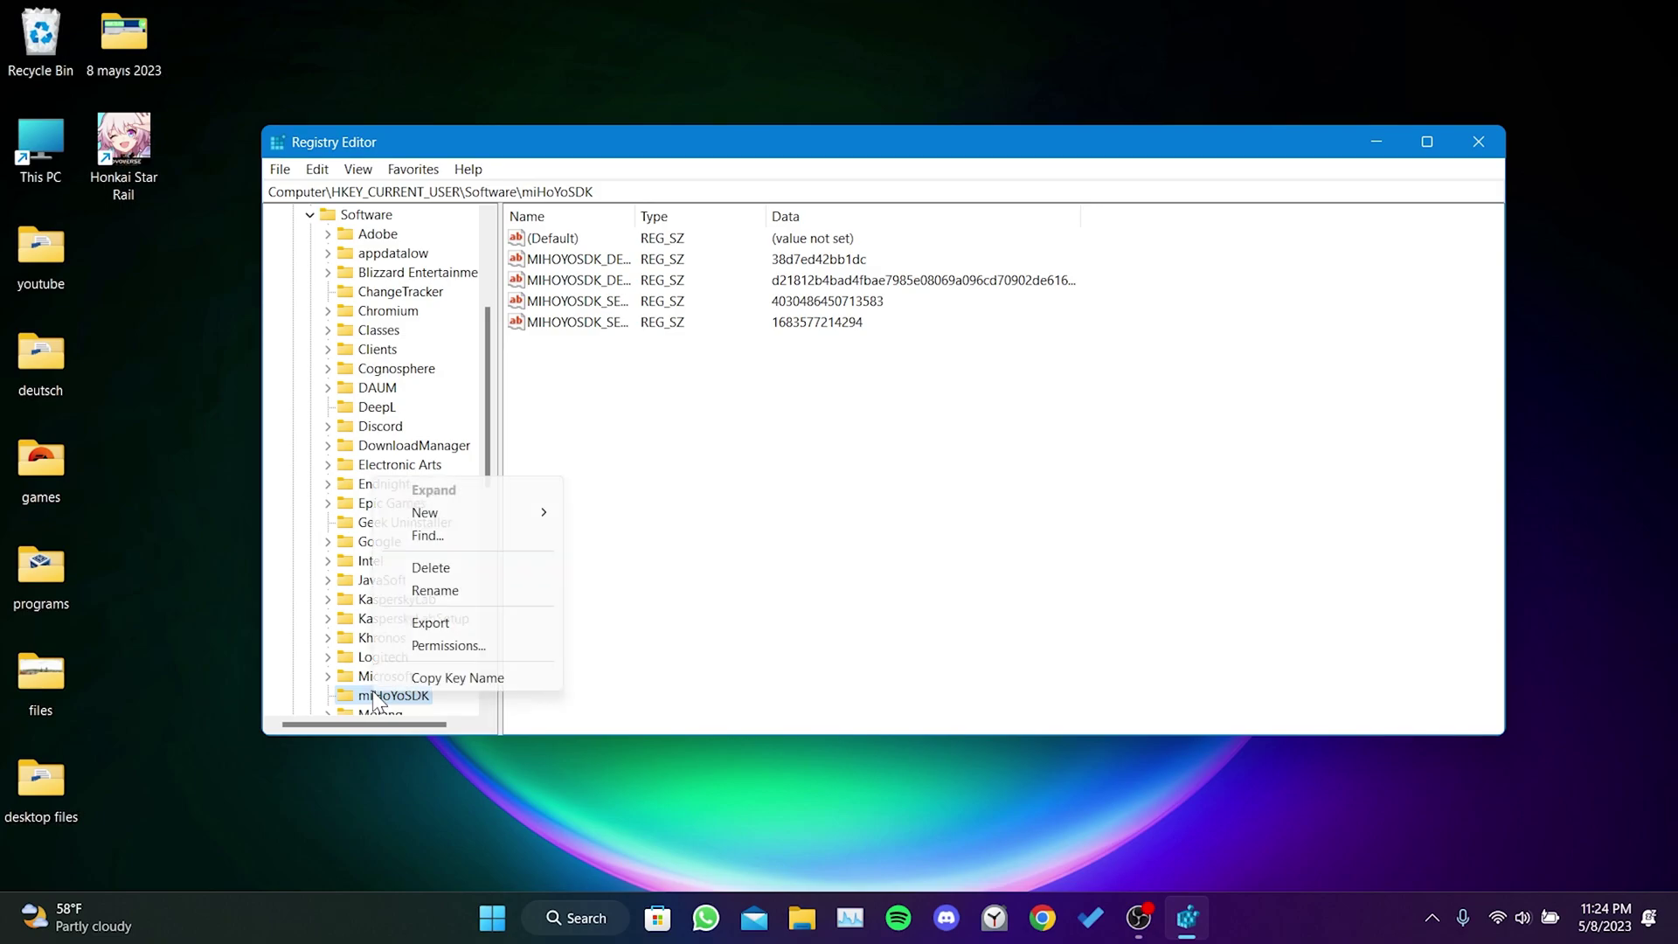
{"action": "left_click", "coordinate": [433, 567]}
{"action": "left_click", "coordinate": [953, 453]}
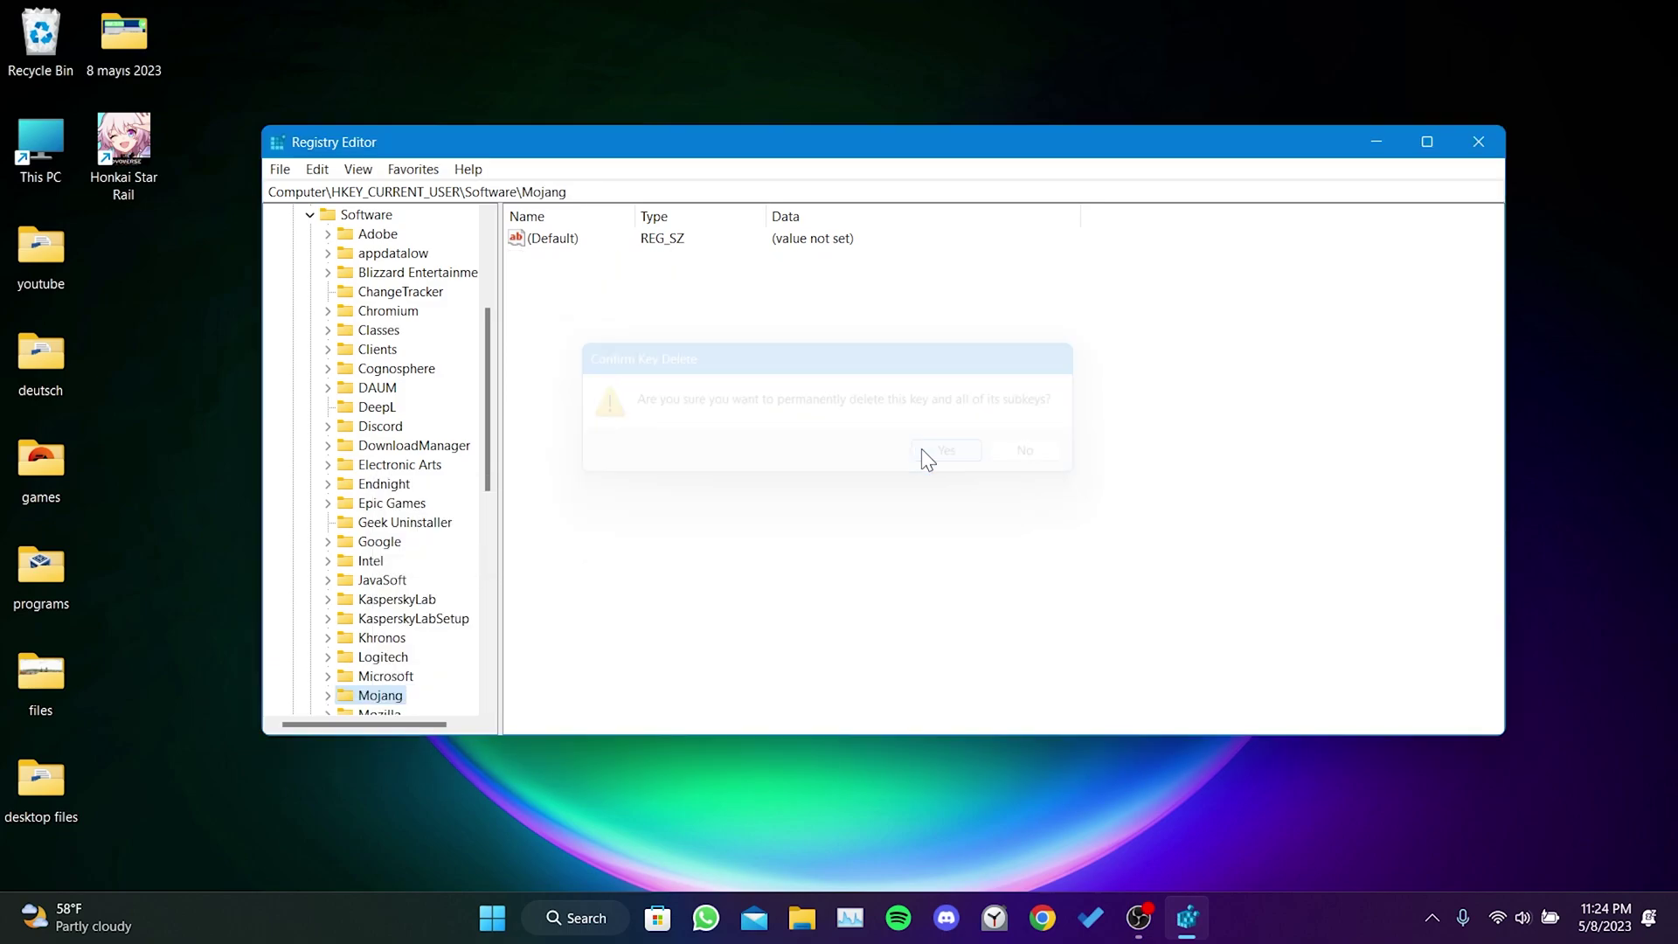
Permanently delete the Cognosphere registry key
{"action": "left_click", "coordinate": [410, 369]}
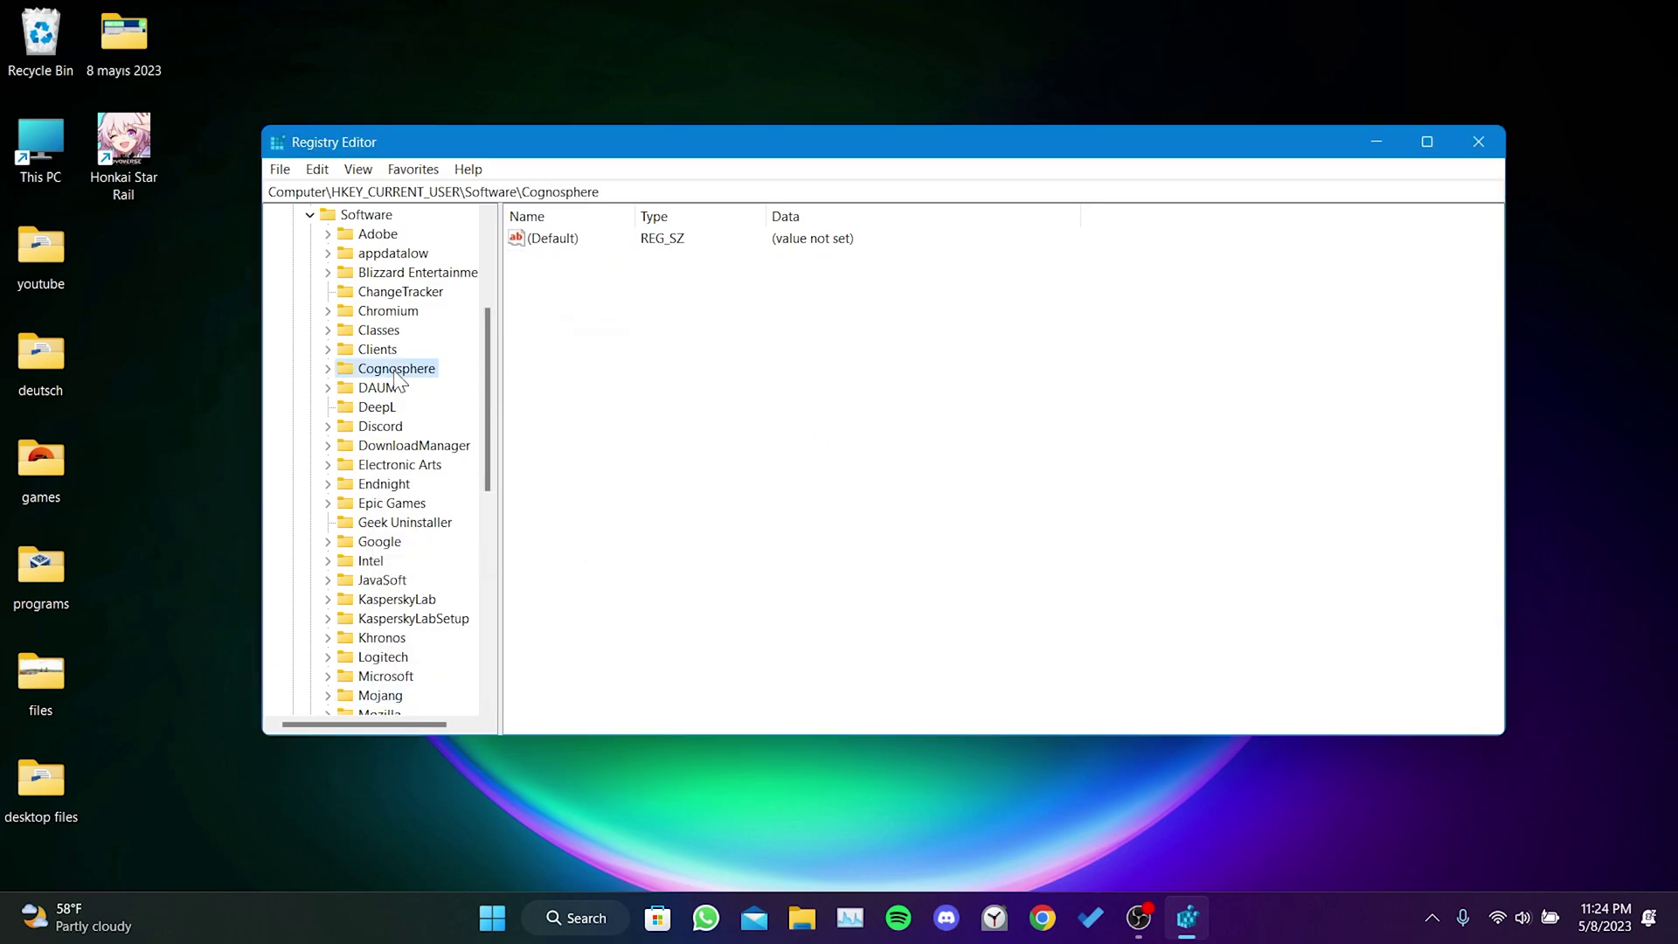
{"action": "right_click", "coordinate": [395, 370]}
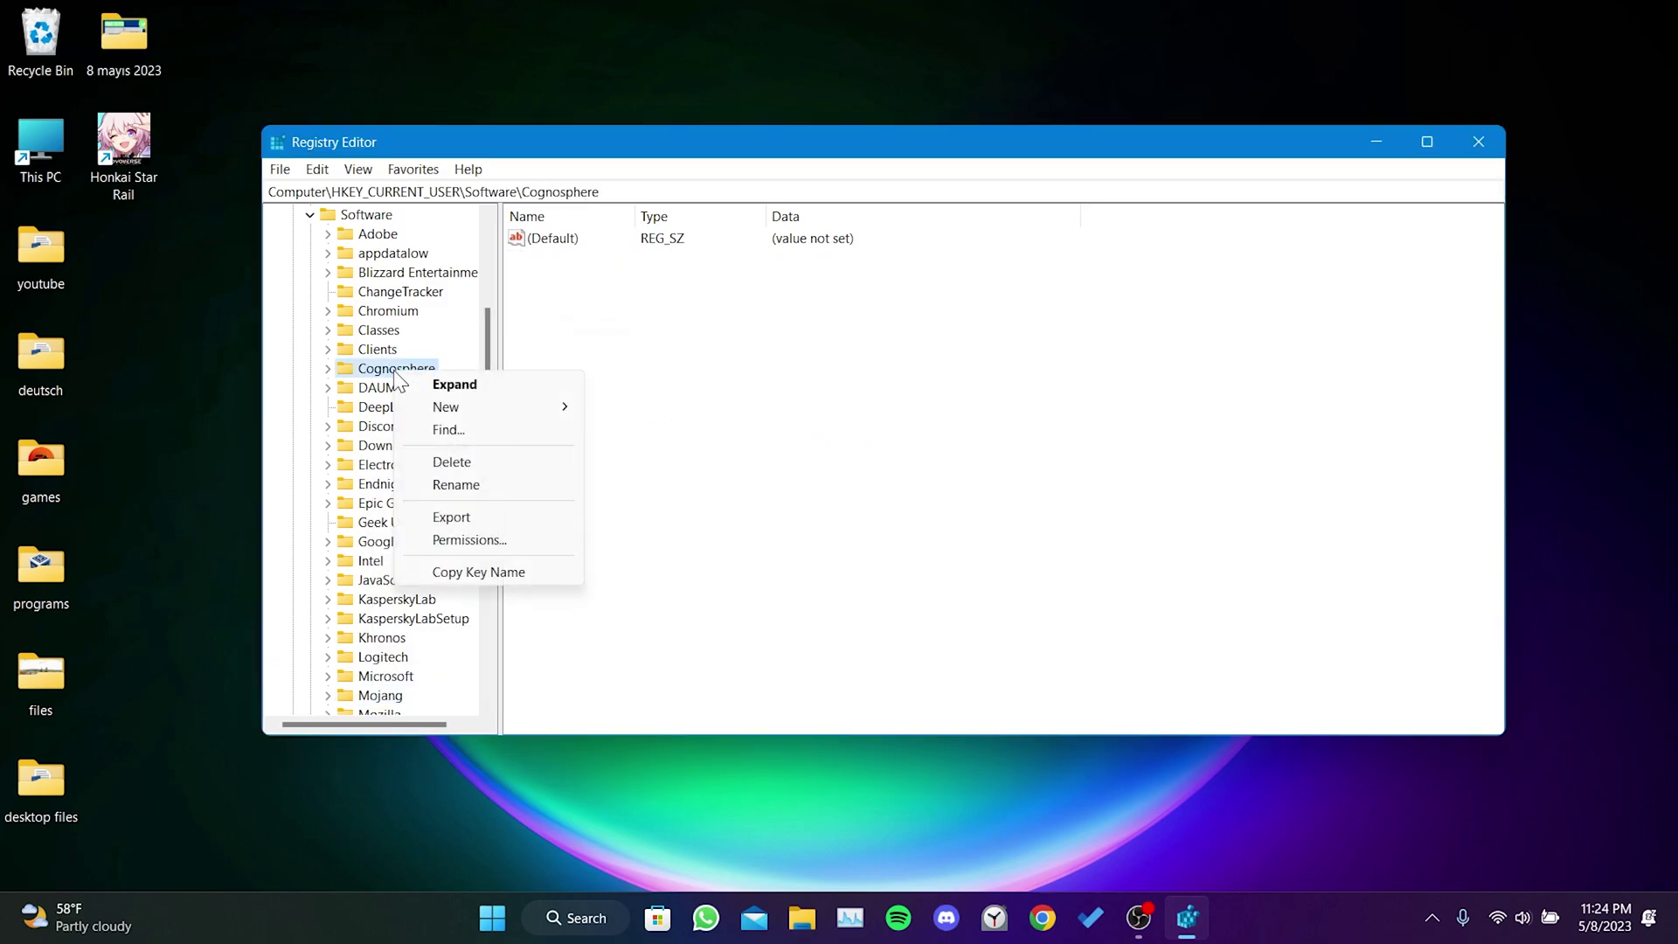
{"action": "left_click", "coordinate": [451, 463]}
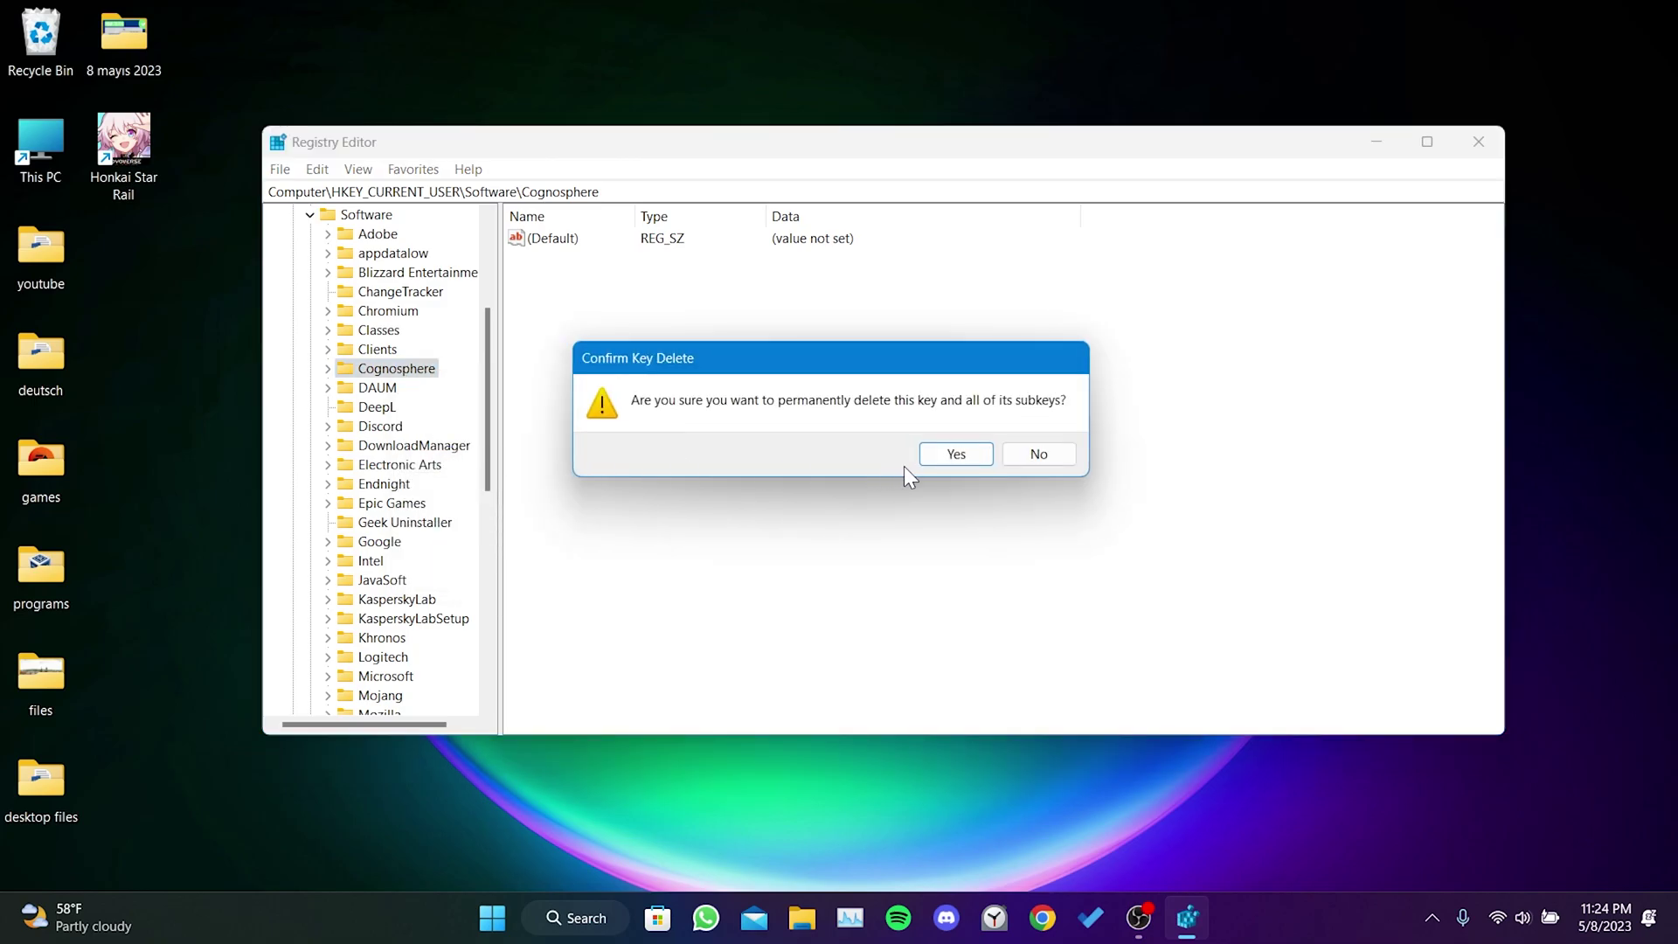
{"action": "left_click", "coordinate": [955, 458]}
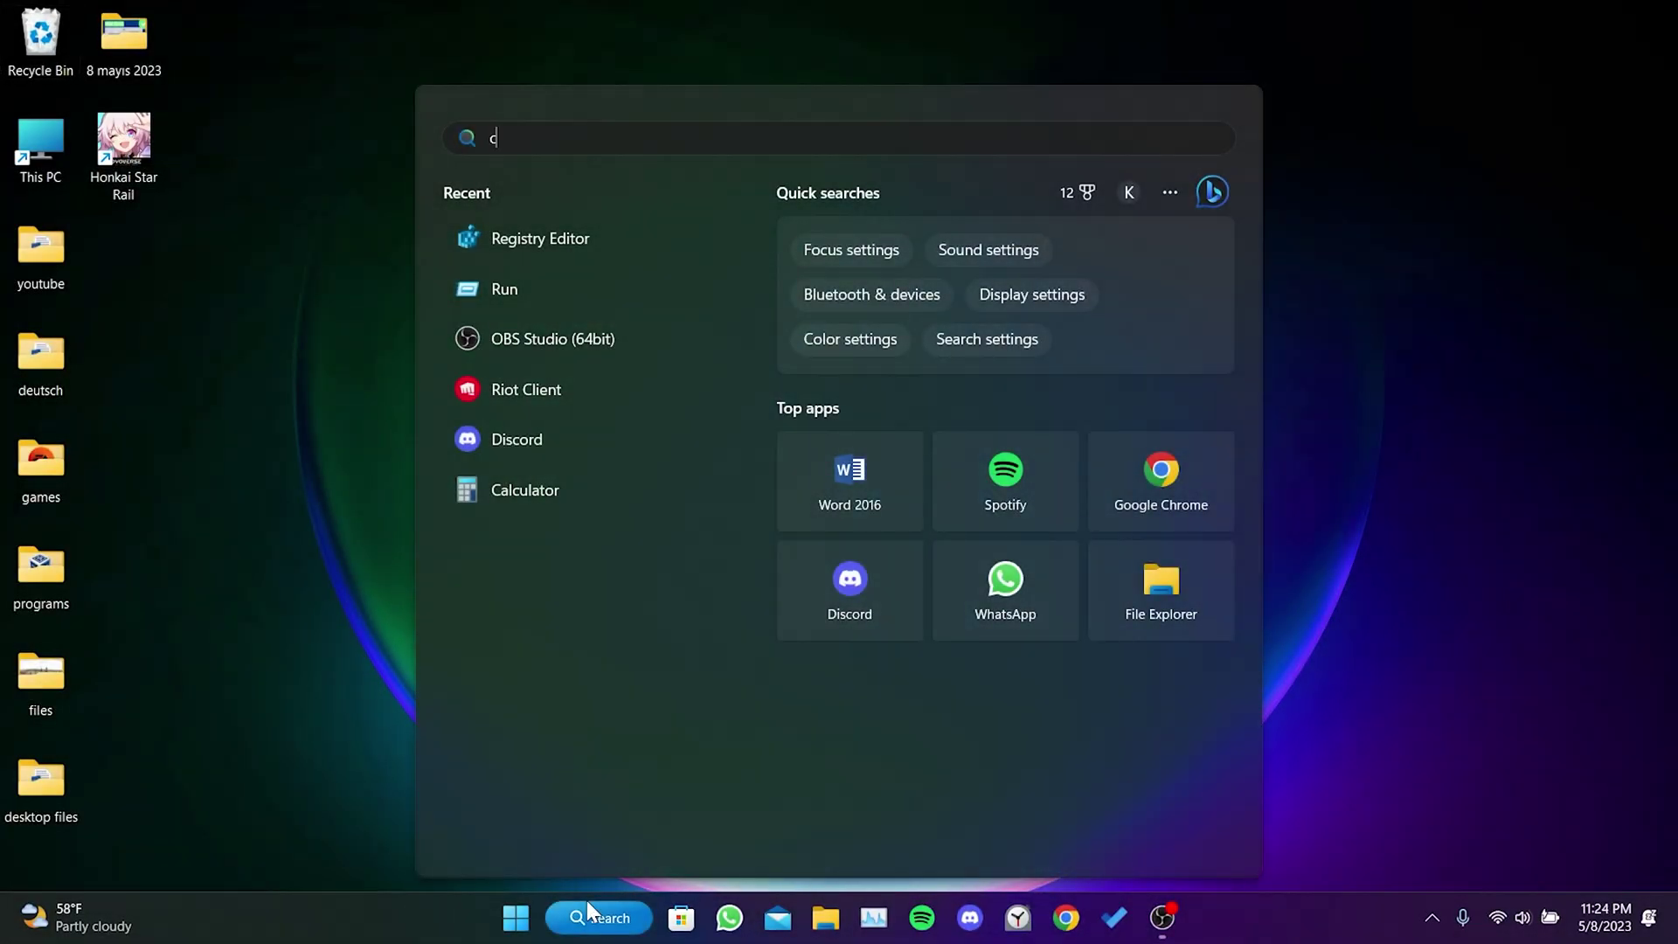
Search 'cmd' and run Command Prompt as administrator
{"action": "type", "text": "cmd"}
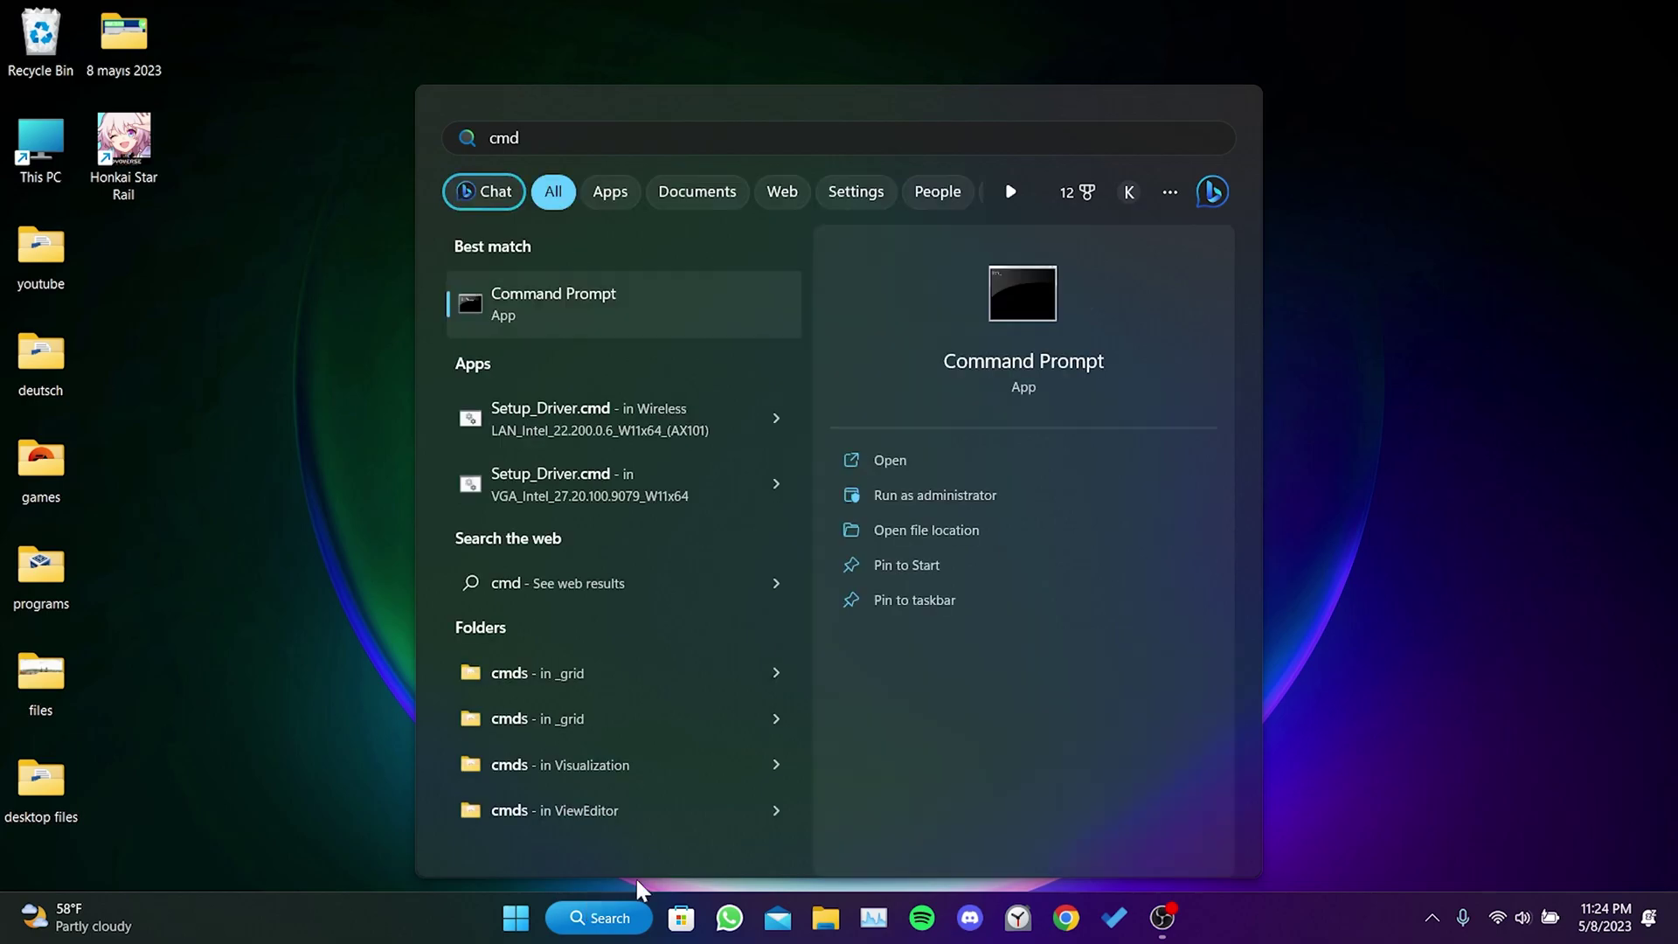
{"action": "left_click", "coordinate": [979, 496]}
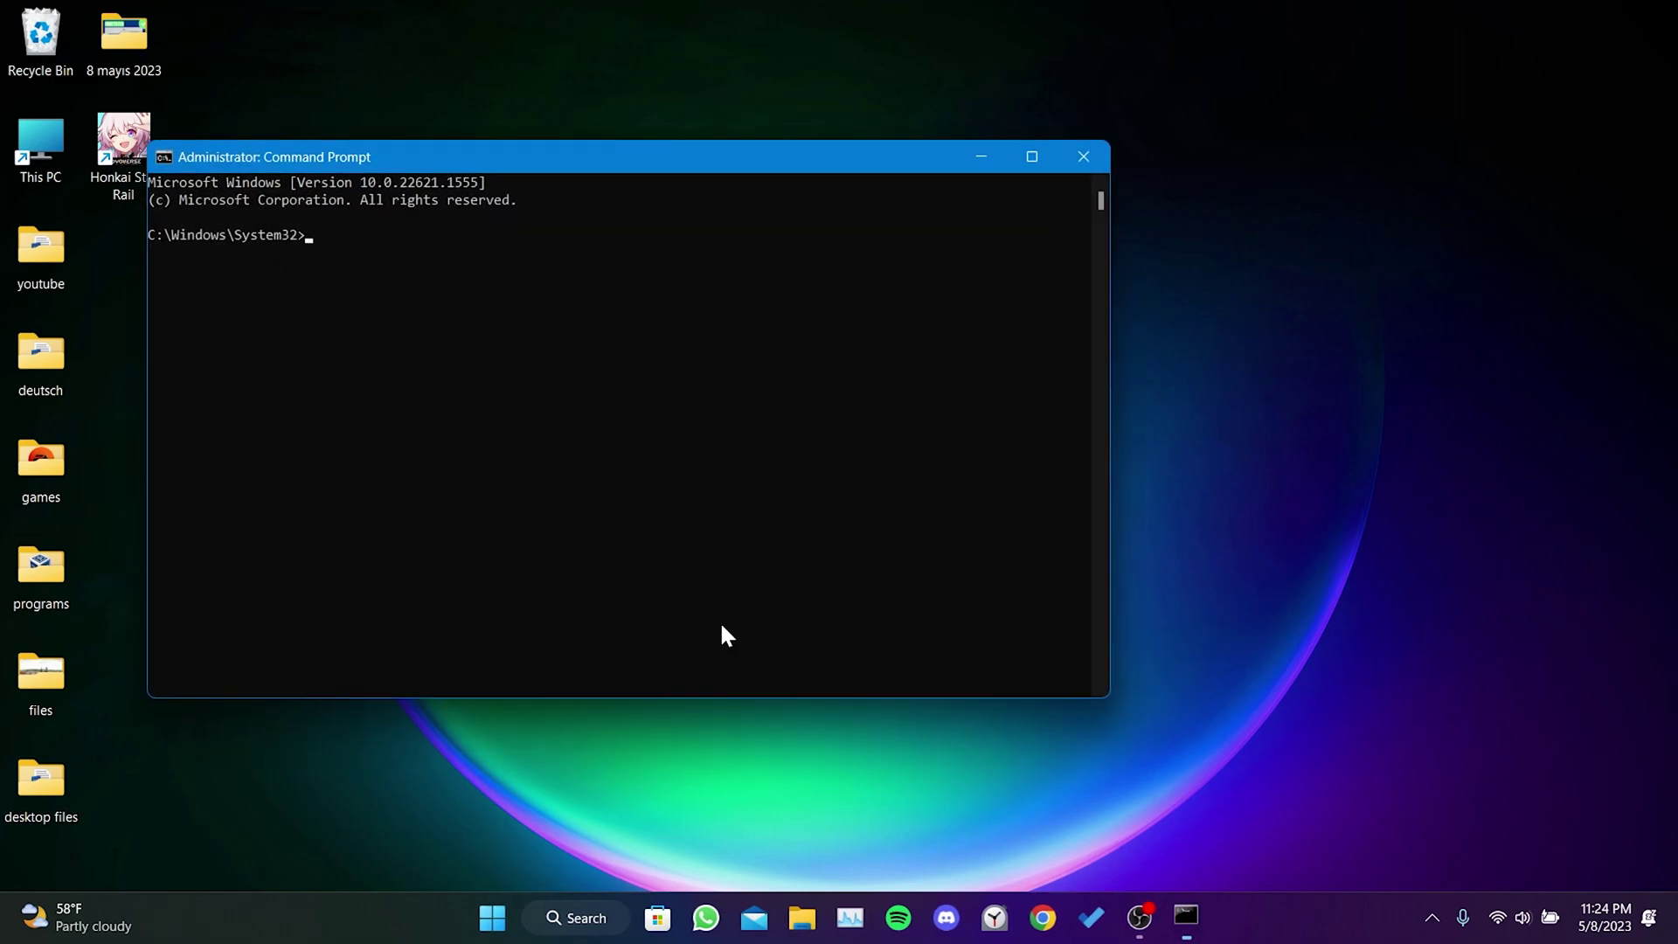
Flush the DNS cache and renew the IP address with ipconfig /flushdns and /renew
{"action": "type", "text": "ipconfig "}
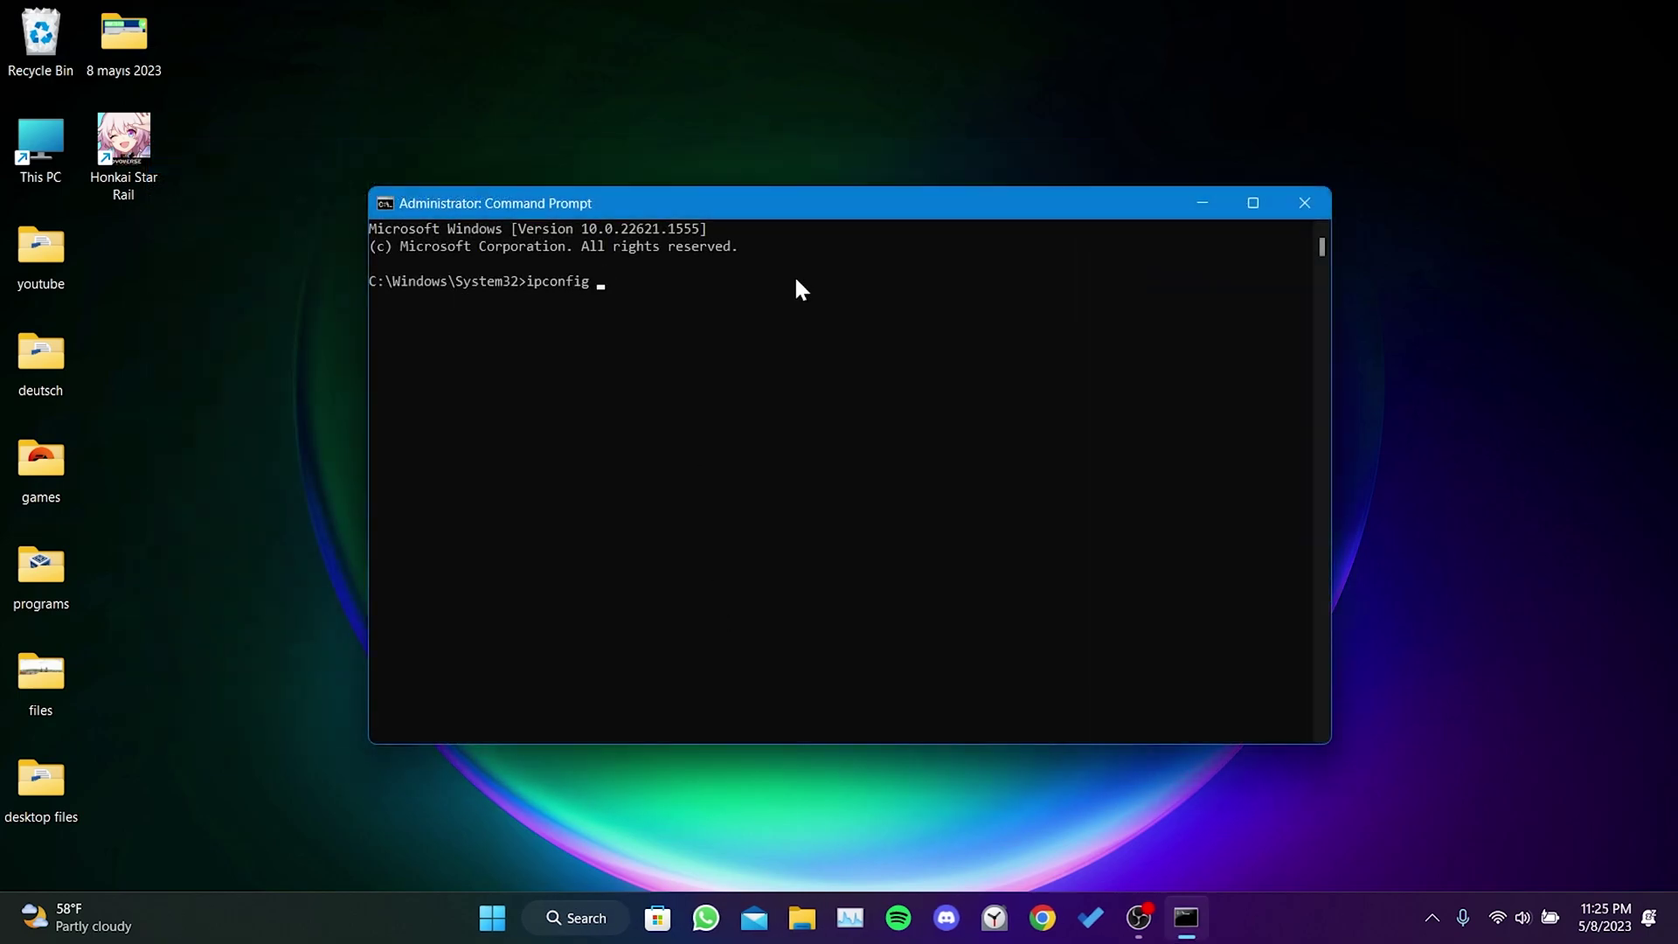
{"action": "type", "text": "/flushdns"}
{"action": "key", "text": "Return"}
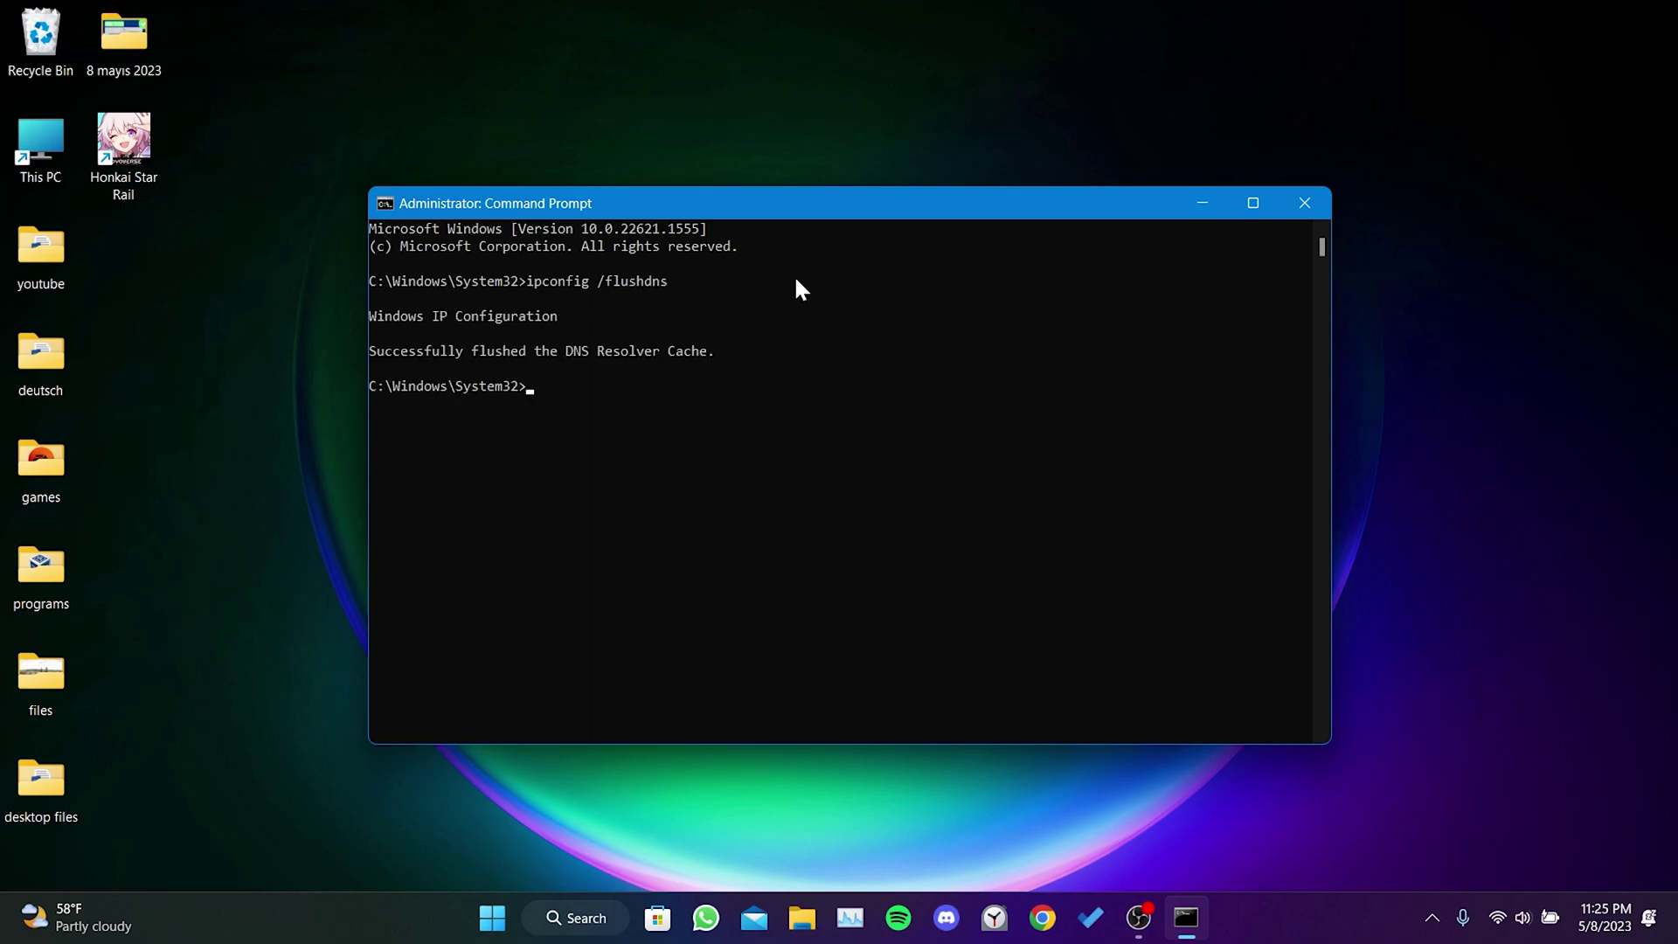
{"action": "type", "text": "ipconfig /renew"}
{"action": "key", "text": "Return"}
Reset TCP/IP and Winsock with netsh int ip reset and netsh winsock reset
{"action": "type", "text": "netsh "}
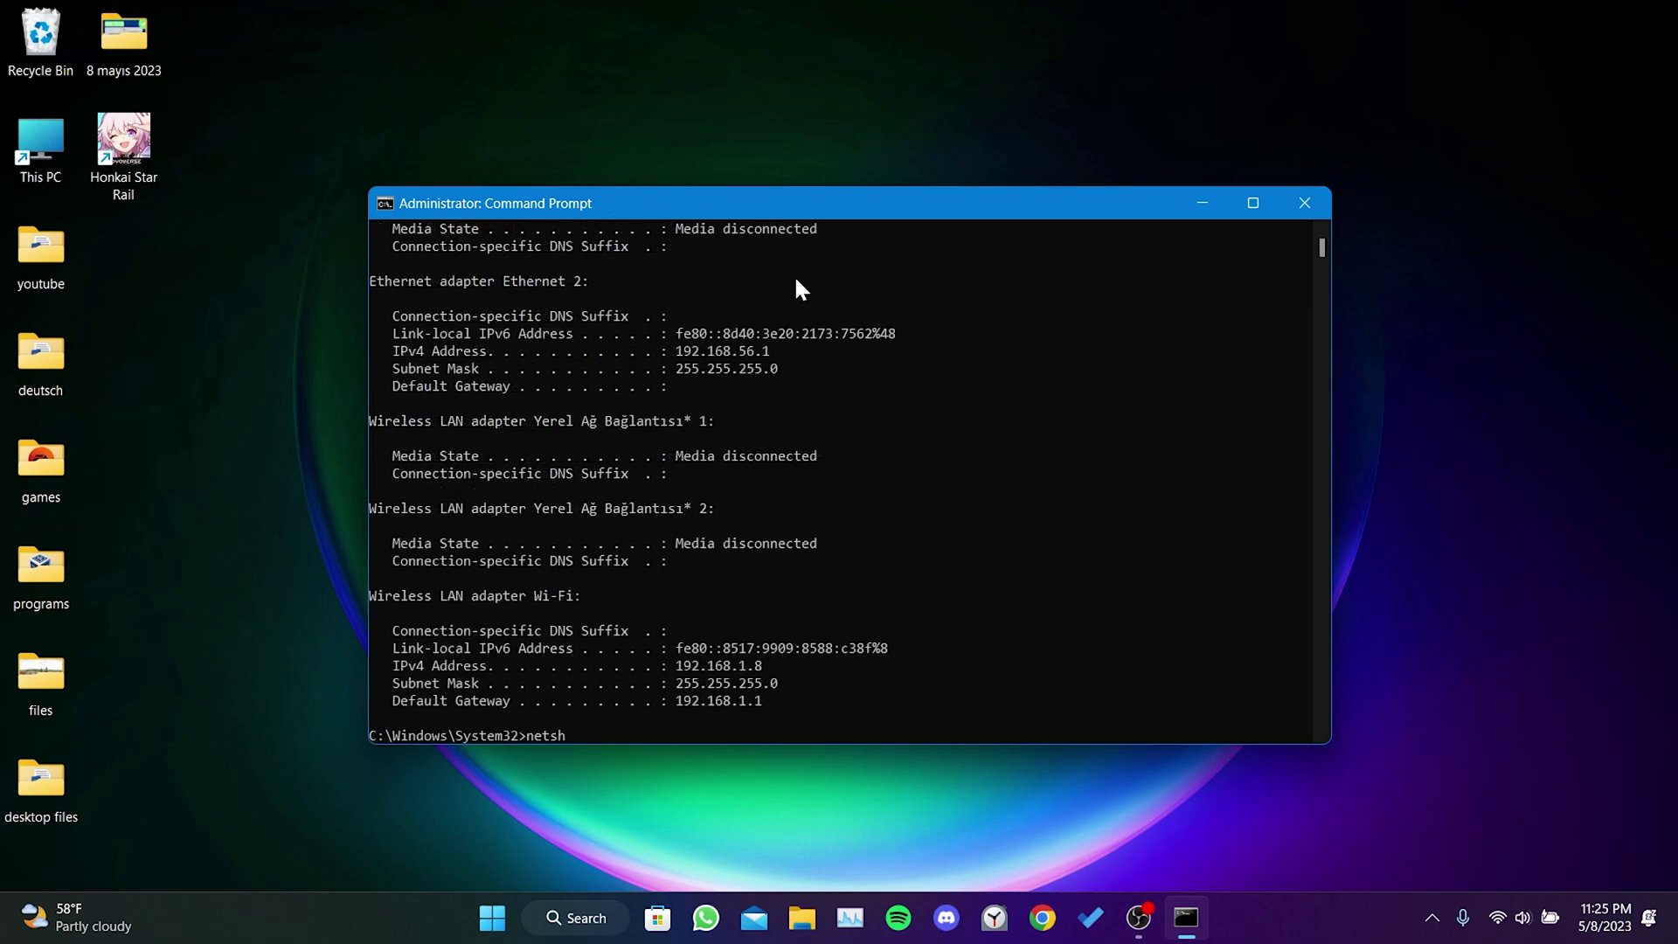
{"action": "type", "text": "int ip reset"}
{"action": "key", "text": "Return"}
{"action": "type", "text": "netsh wi"}
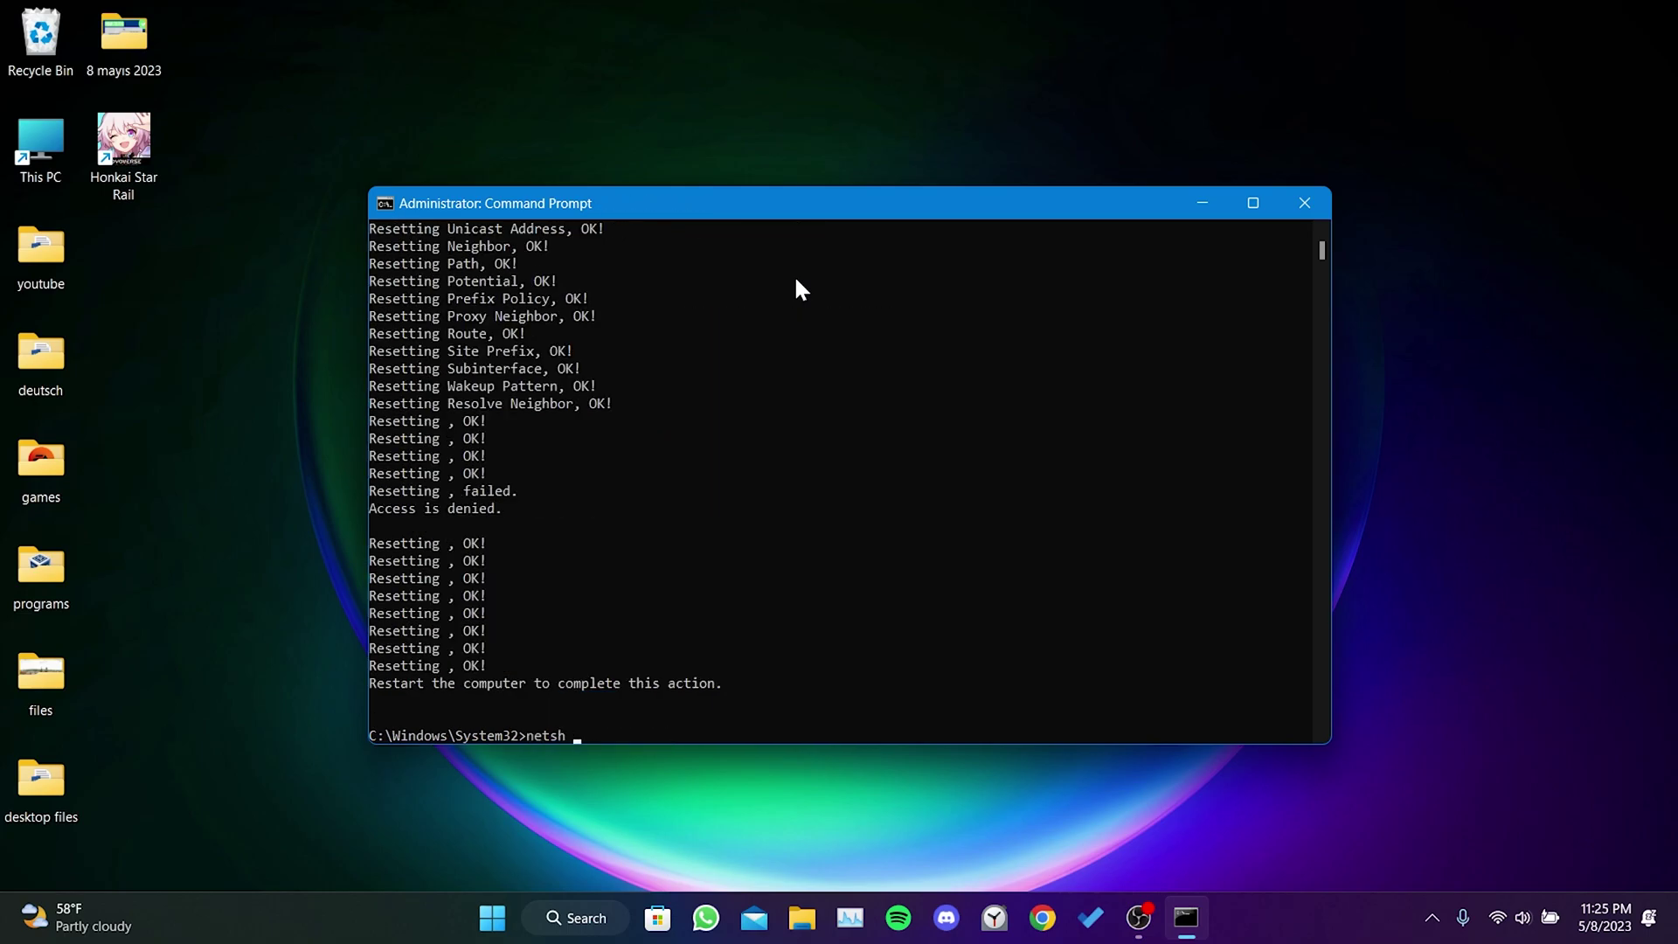
{"action": "type", "text": "nsock reset"}
{"action": "key", "text": "Return"}
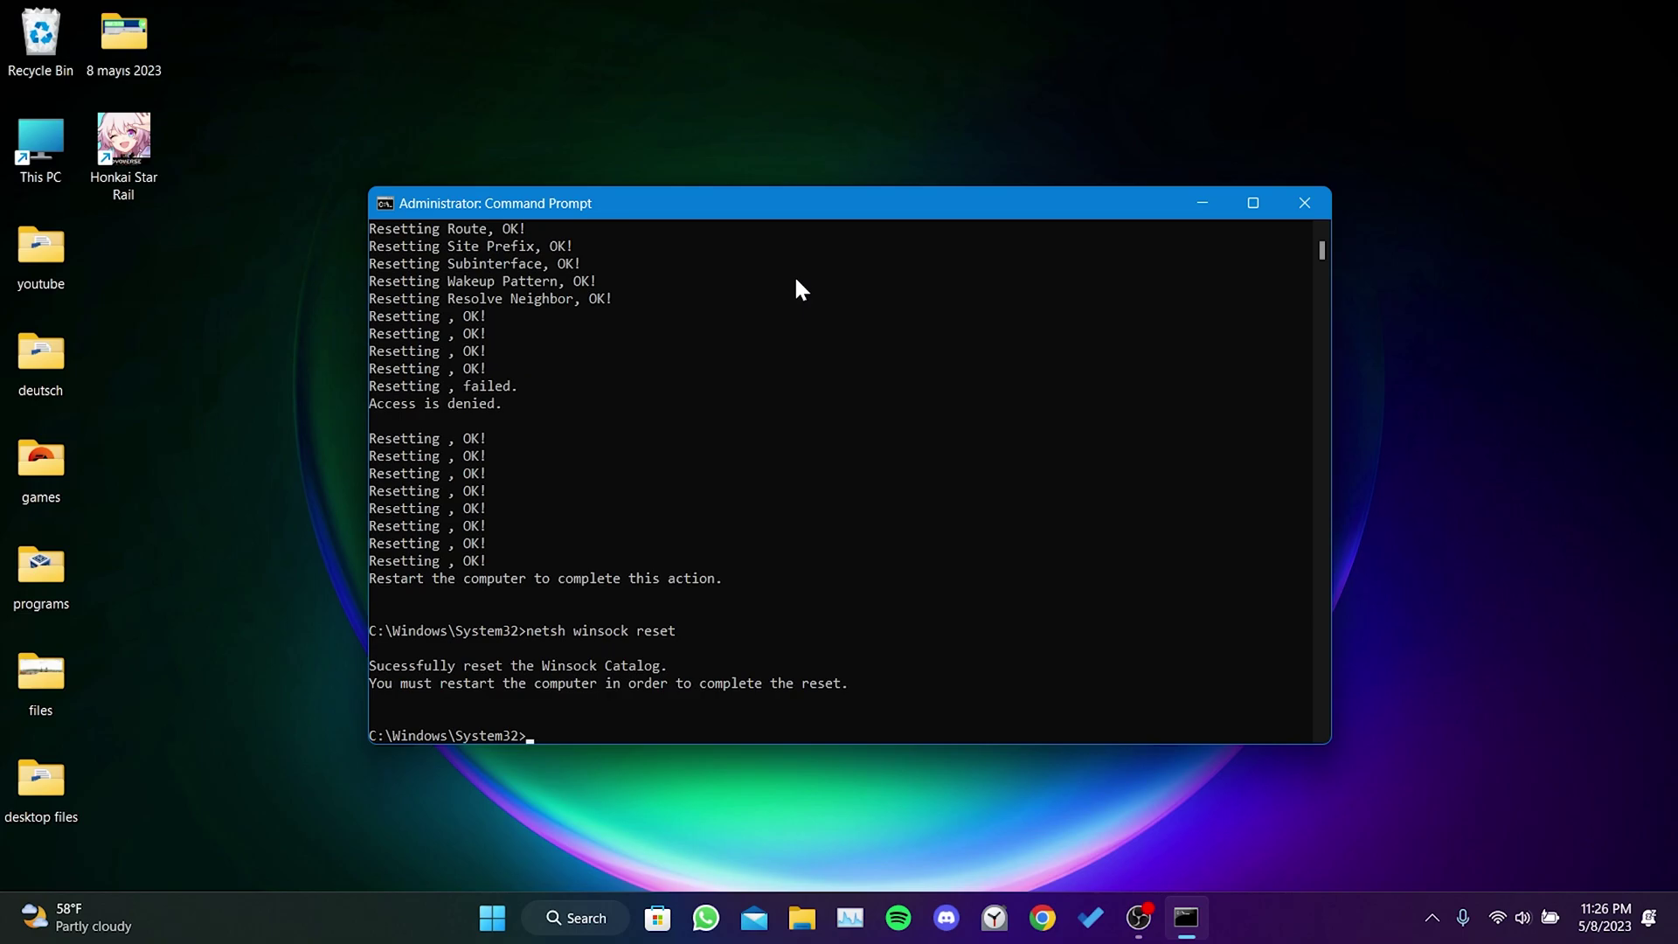
Close Command Prompt with exit and open Control Panel from Windows Search
{"action": "type", "text": "exit"}
{"action": "key", "text": "Return"}
{"action": "key", "text": "super+s"}
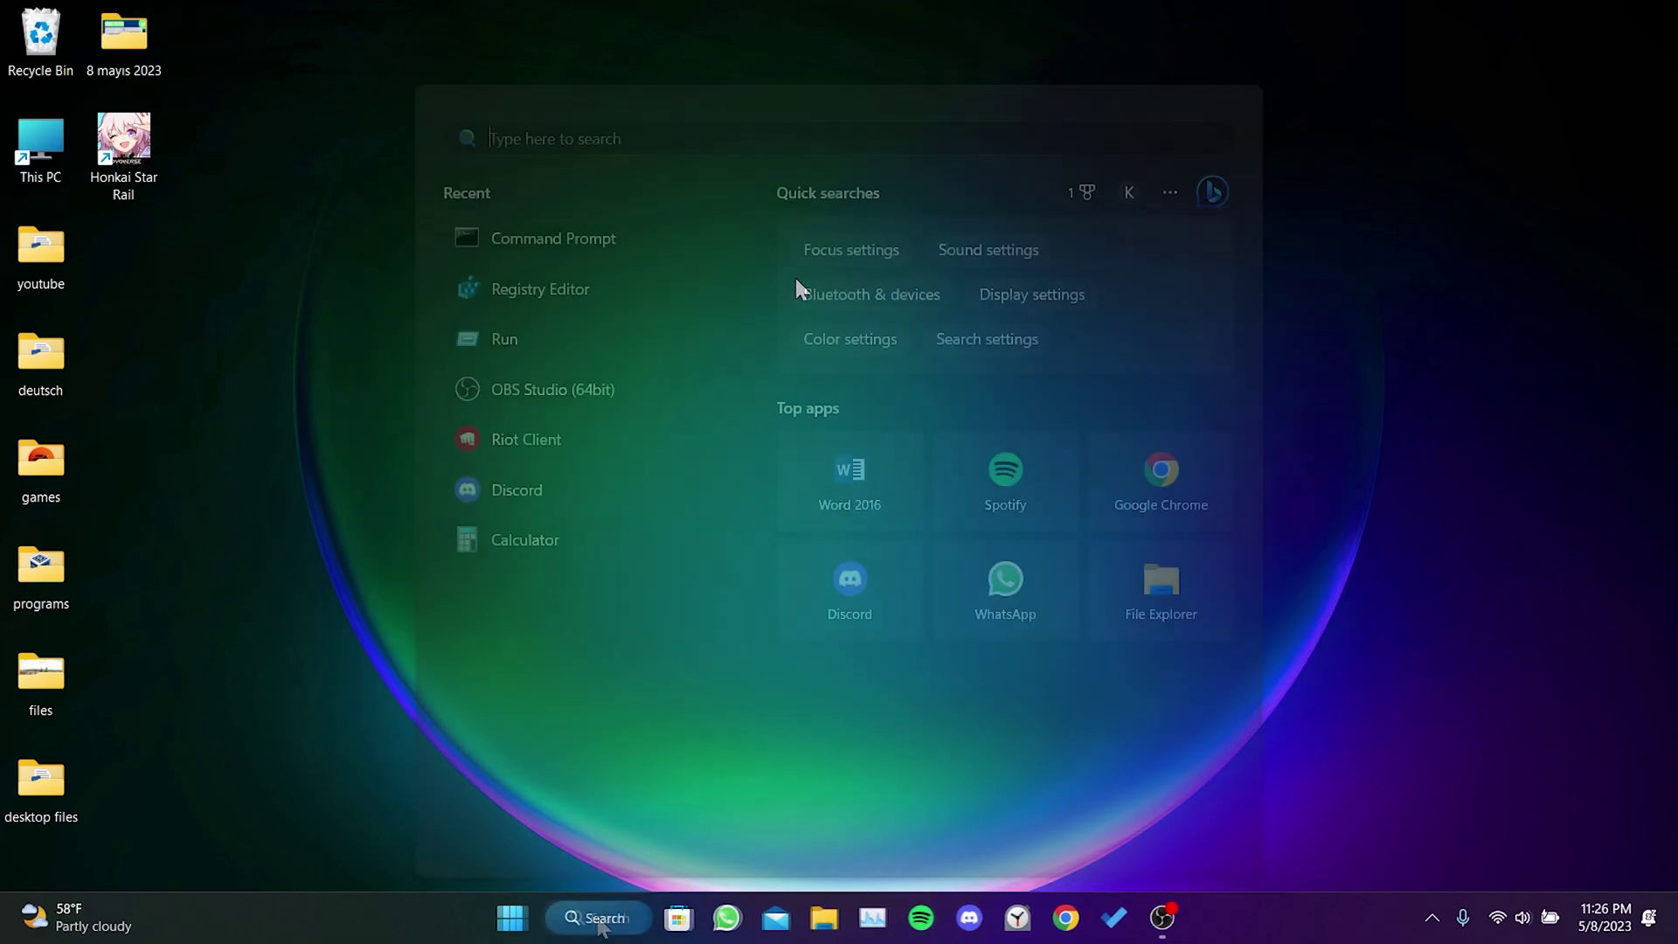
{"action": "type", "text": "control"}
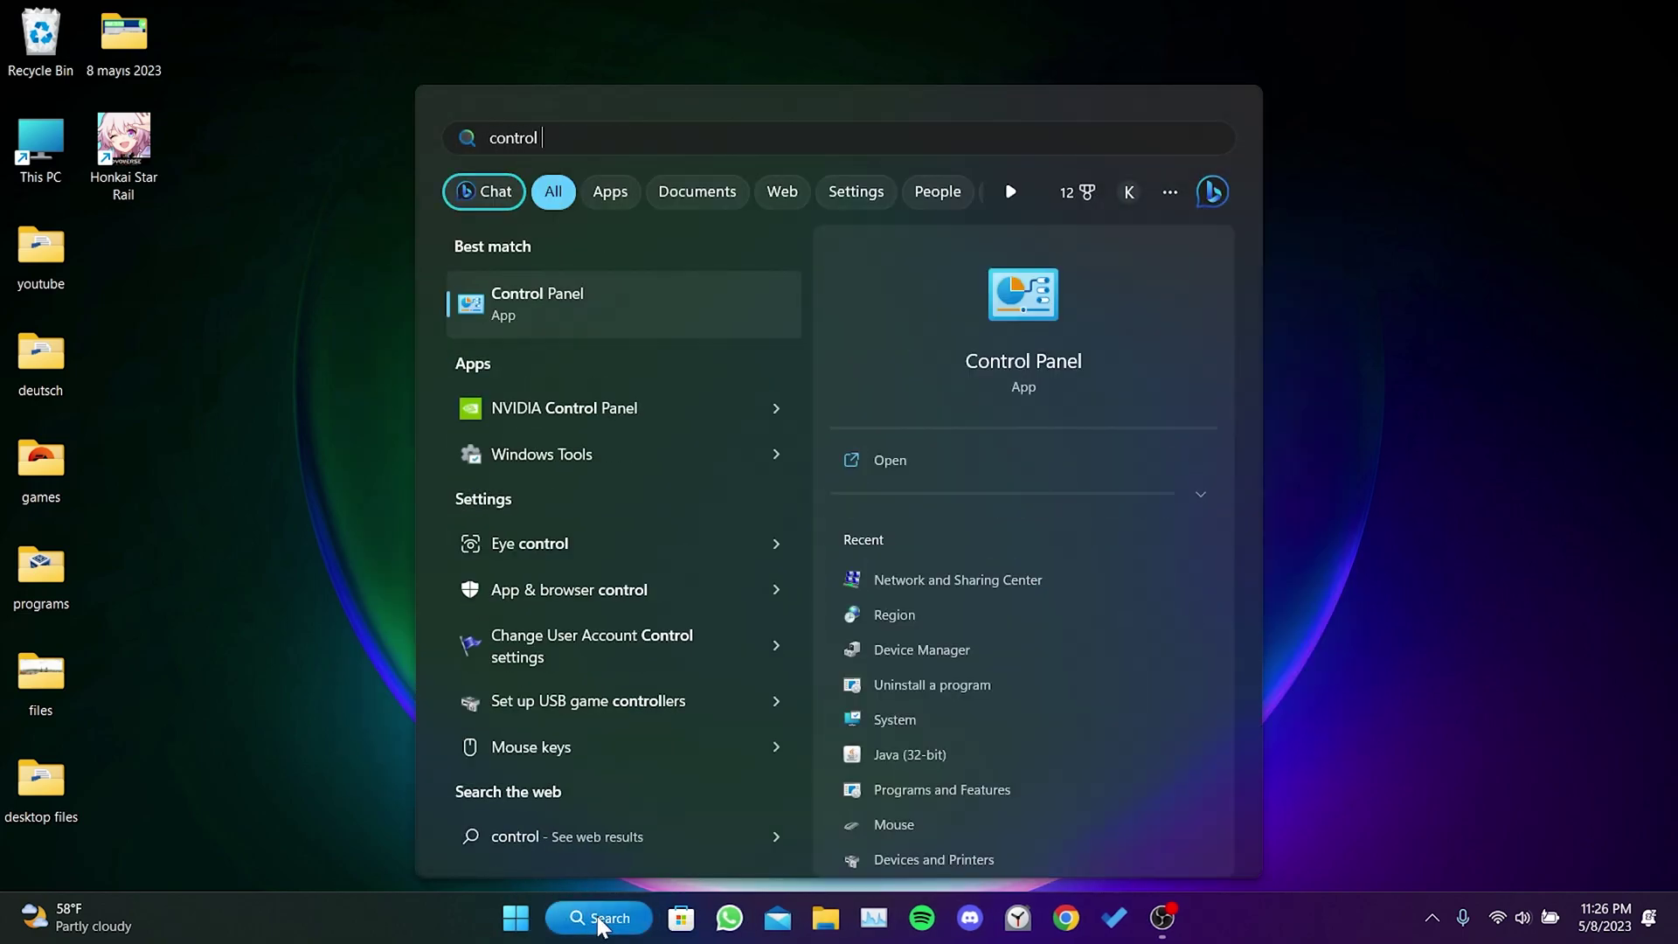
{"action": "type", "text": " panel"}
{"action": "key", "text": "Return"}
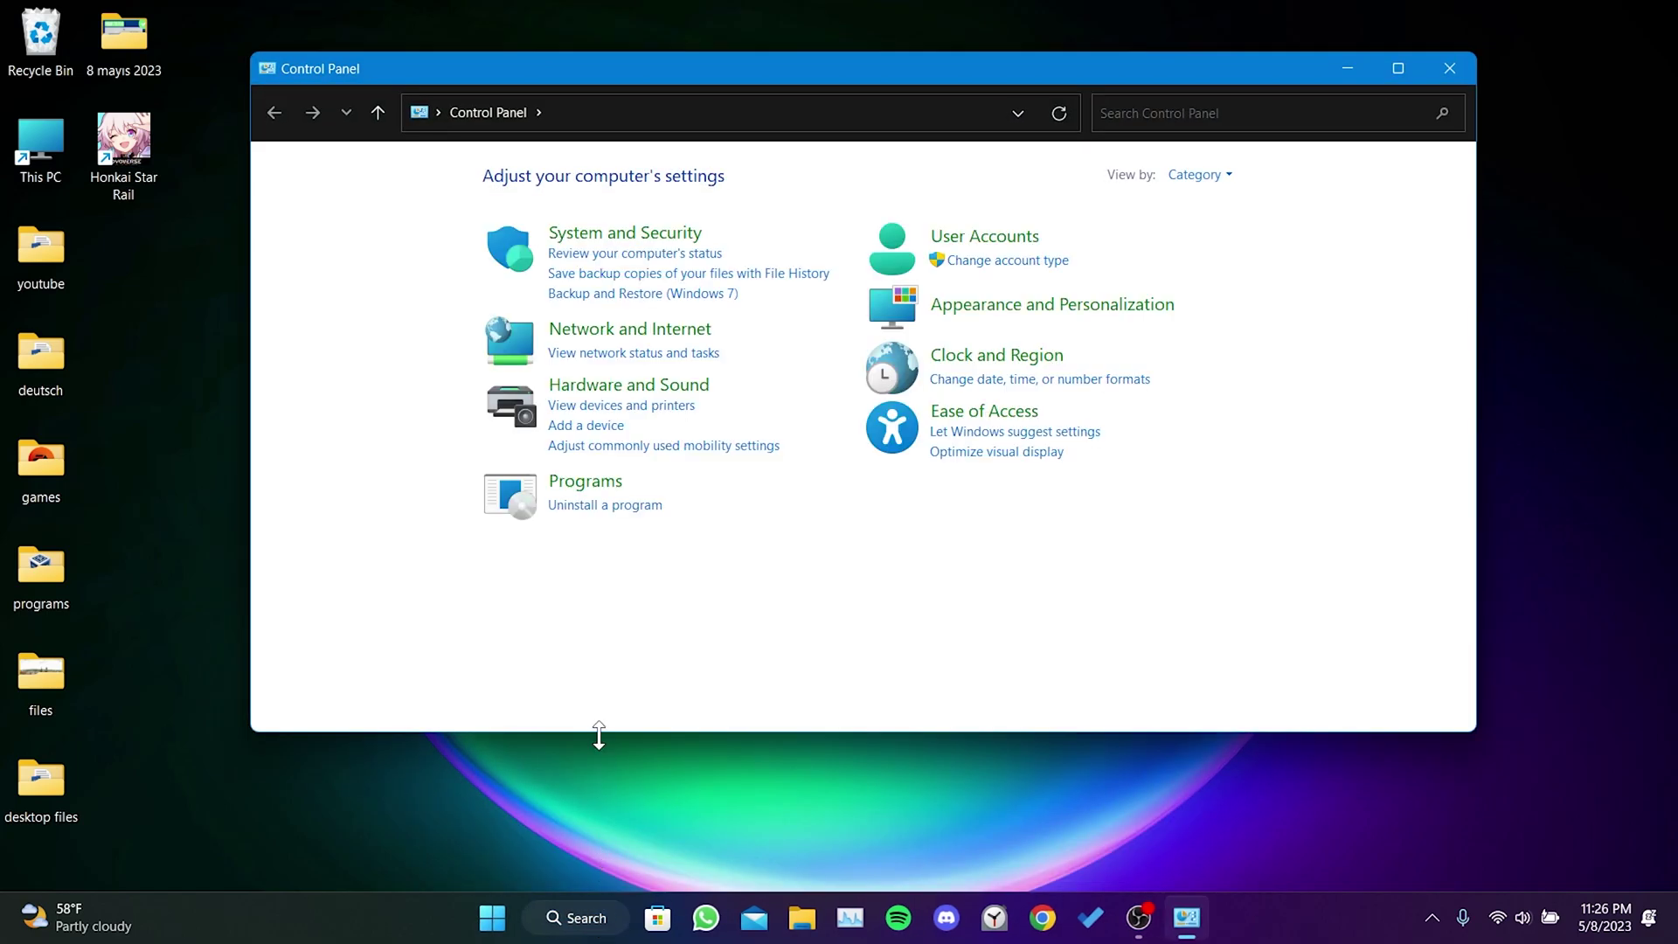
Show the Wi-Fi connection's status from Network and Sharing Center
{"action": "left_click", "coordinate": [643, 334]}
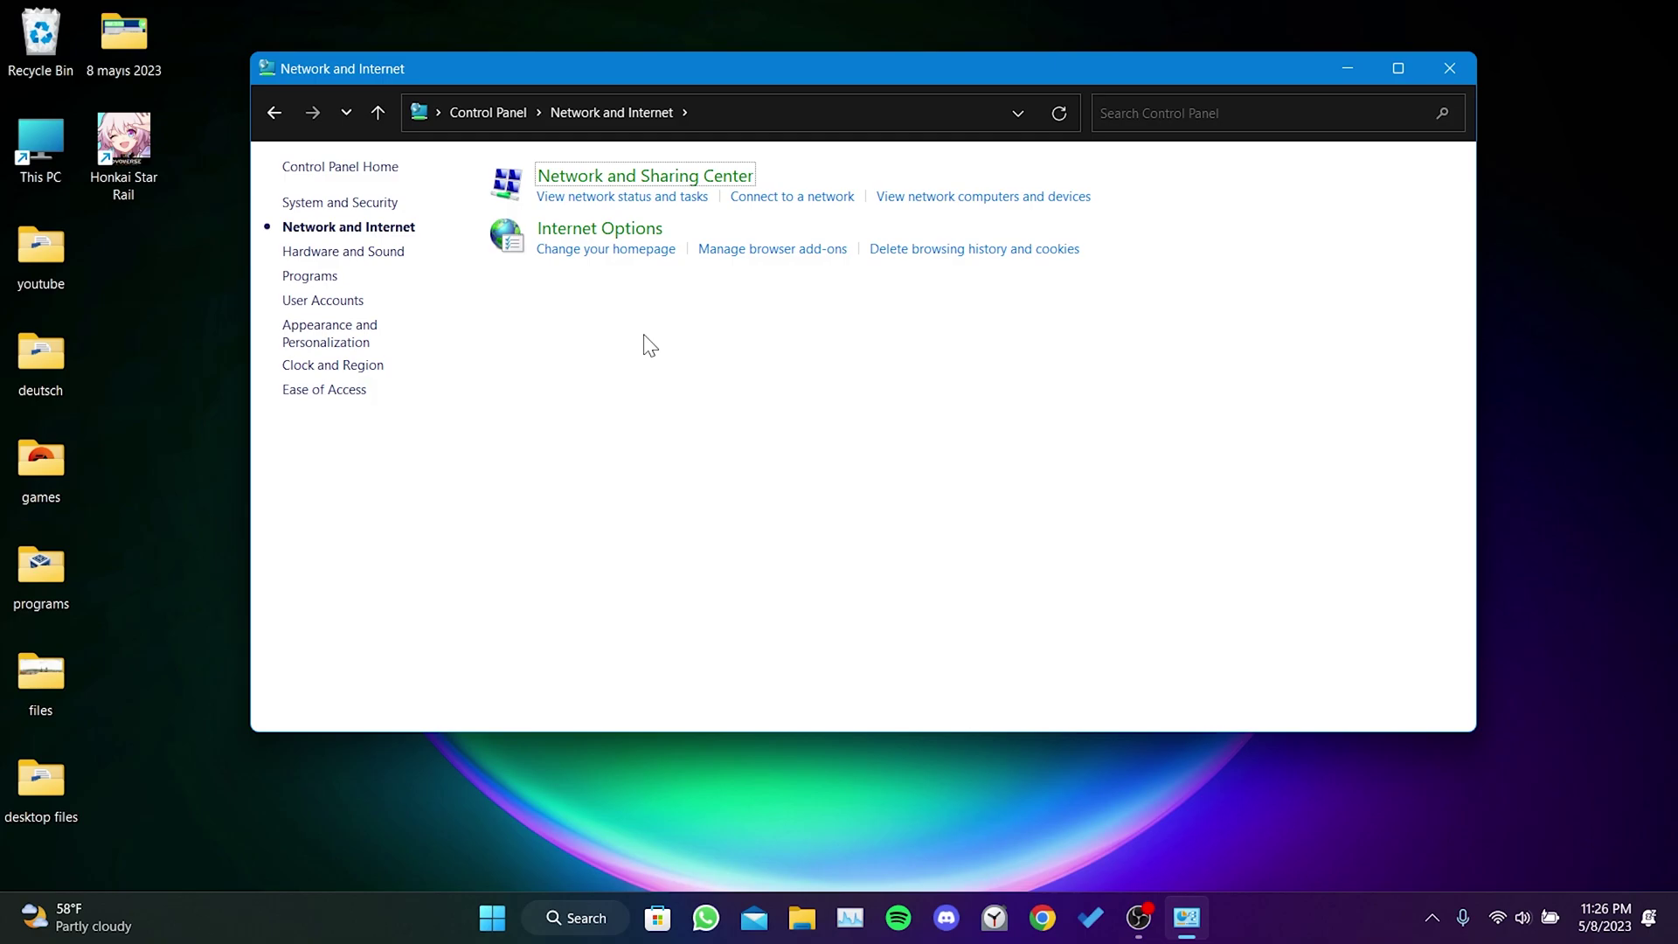
{"action": "left_click", "coordinate": [617, 182]}
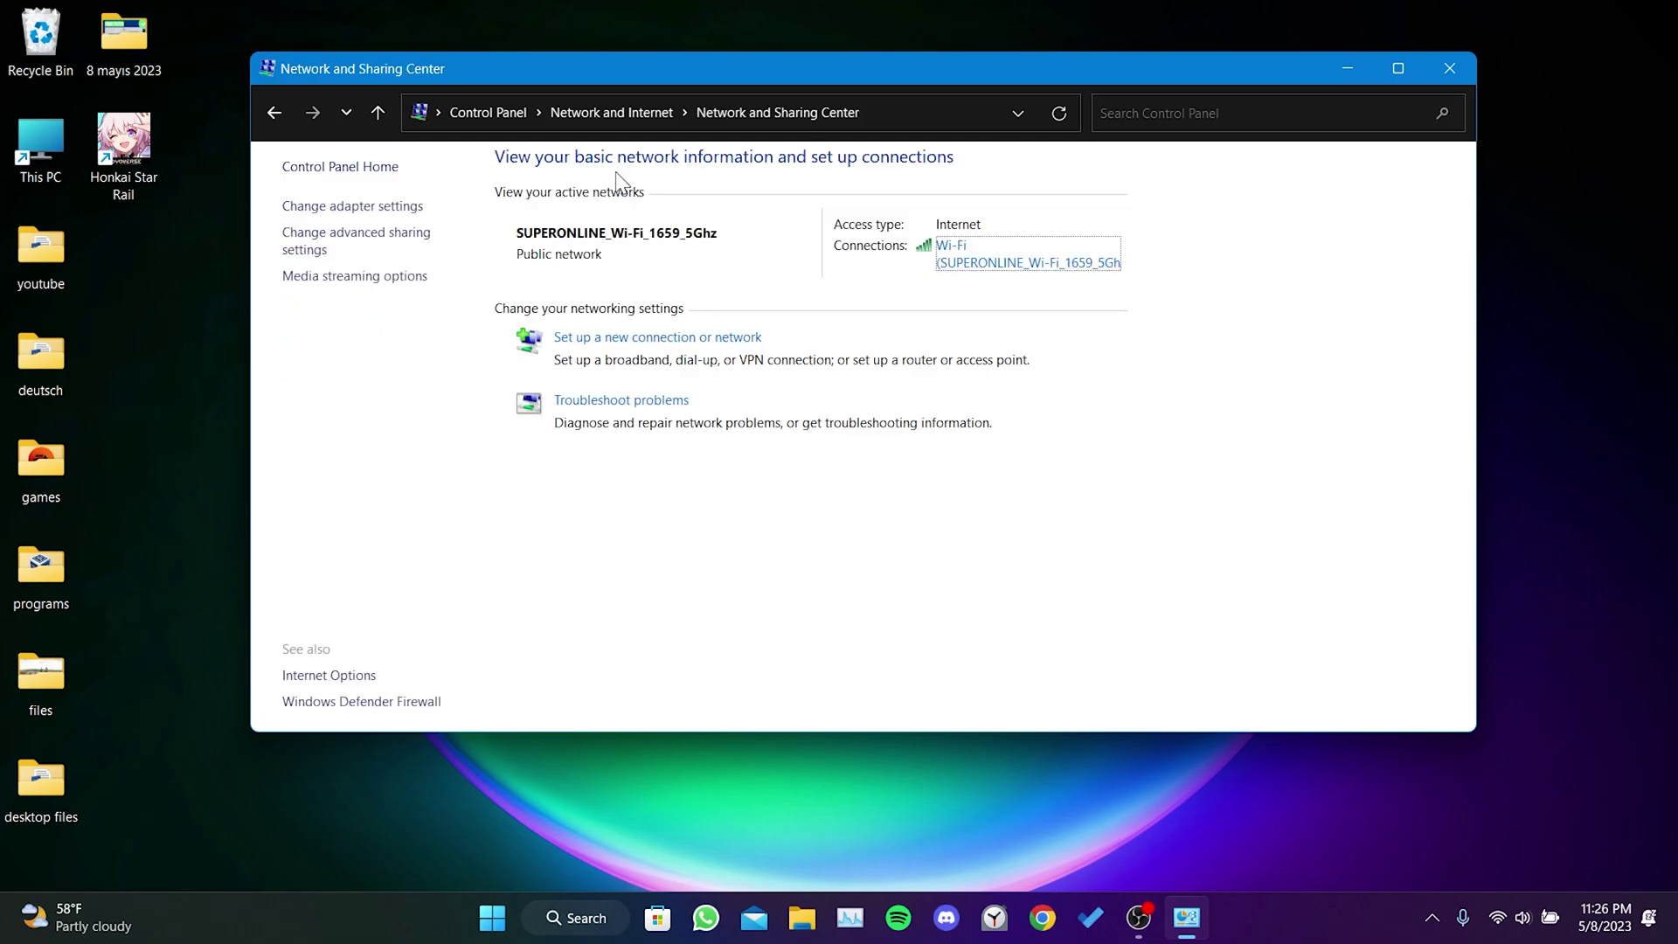
{"action": "left_click", "coordinate": [993, 264]}
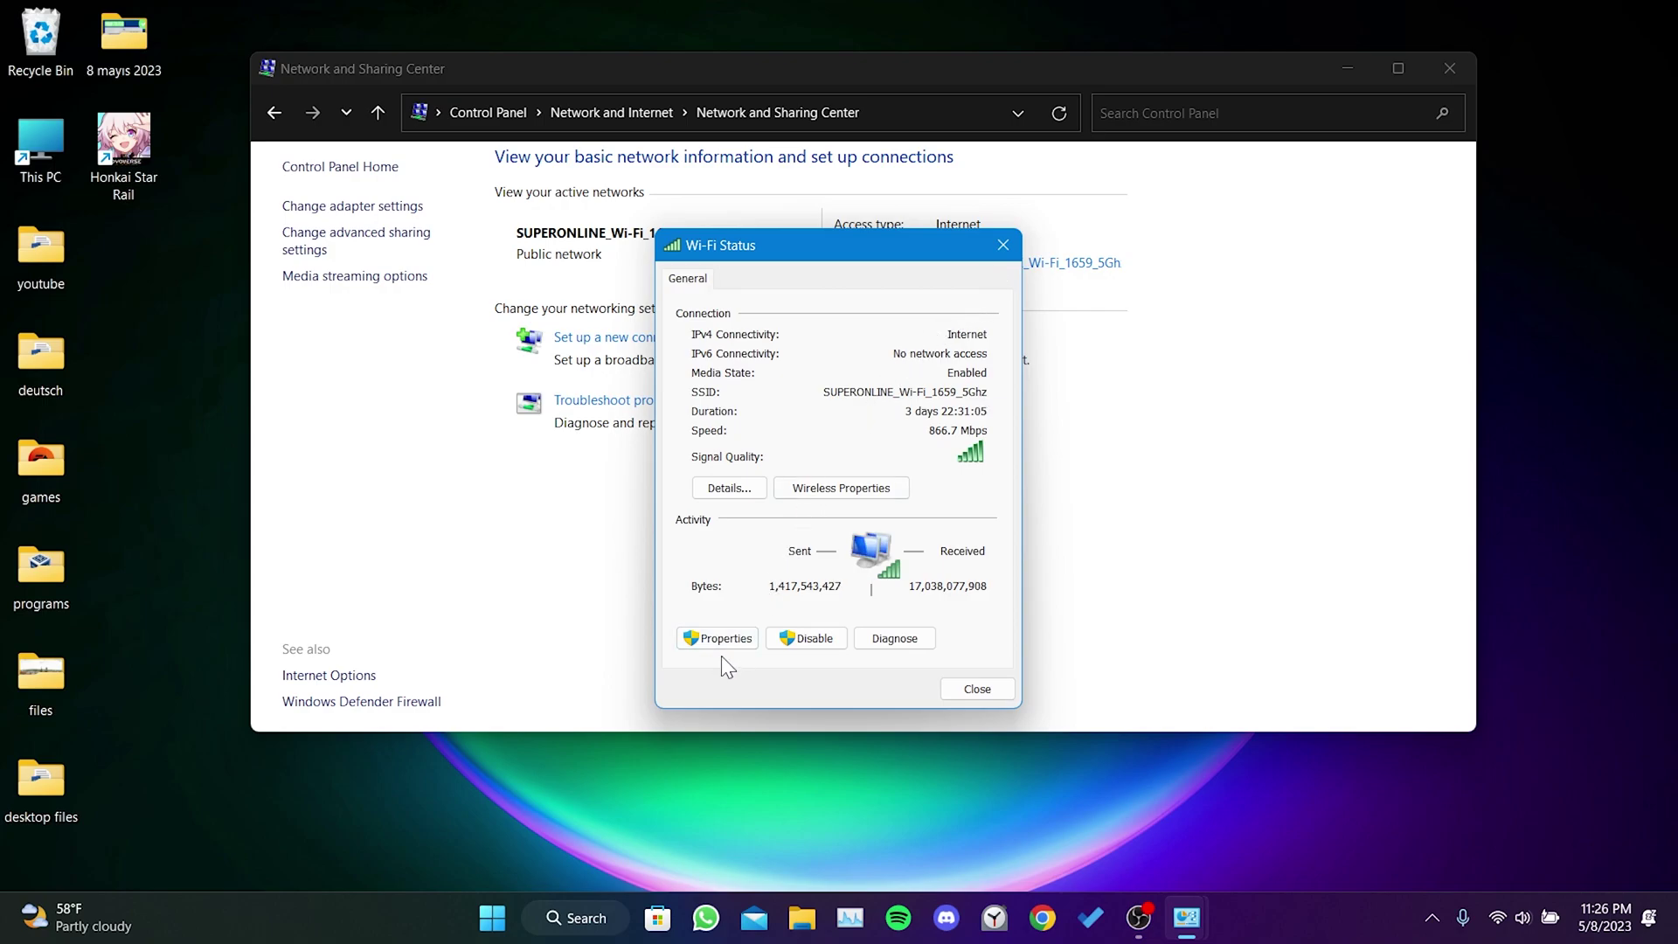
Set the Wi-Fi IPv4 DNS servers to 1.1.1.1 and 1.0.0.1, then close the Wi-Fi dialogs
{"action": "left_click", "coordinate": [721, 645]}
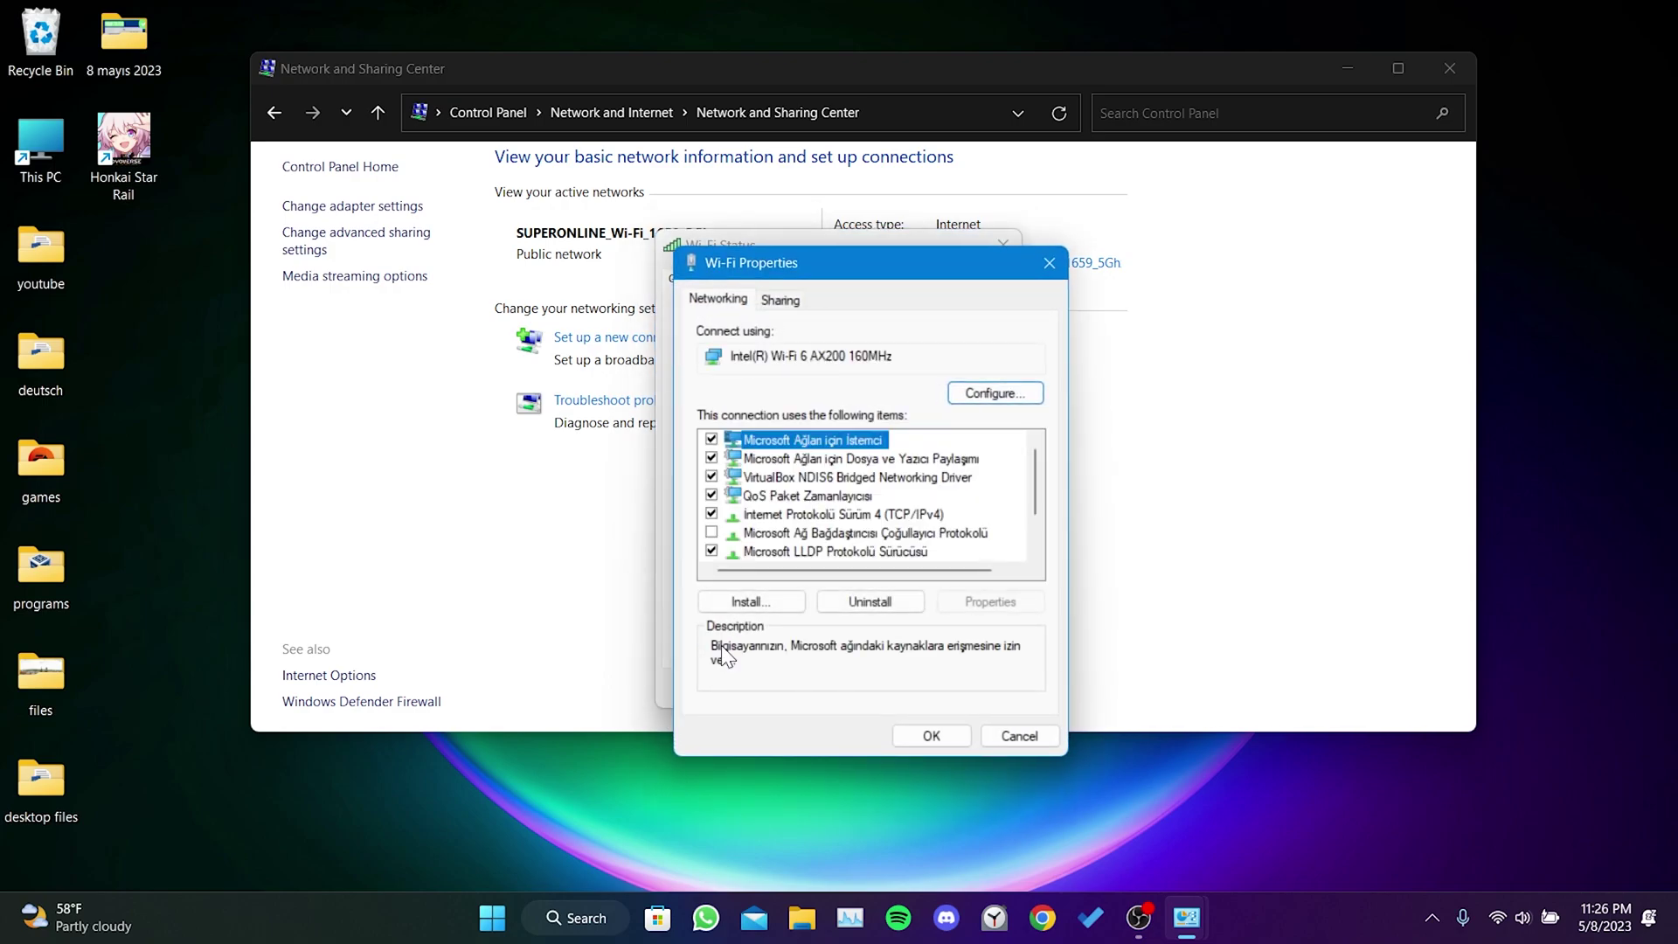
{"action": "left_click", "coordinate": [823, 511]}
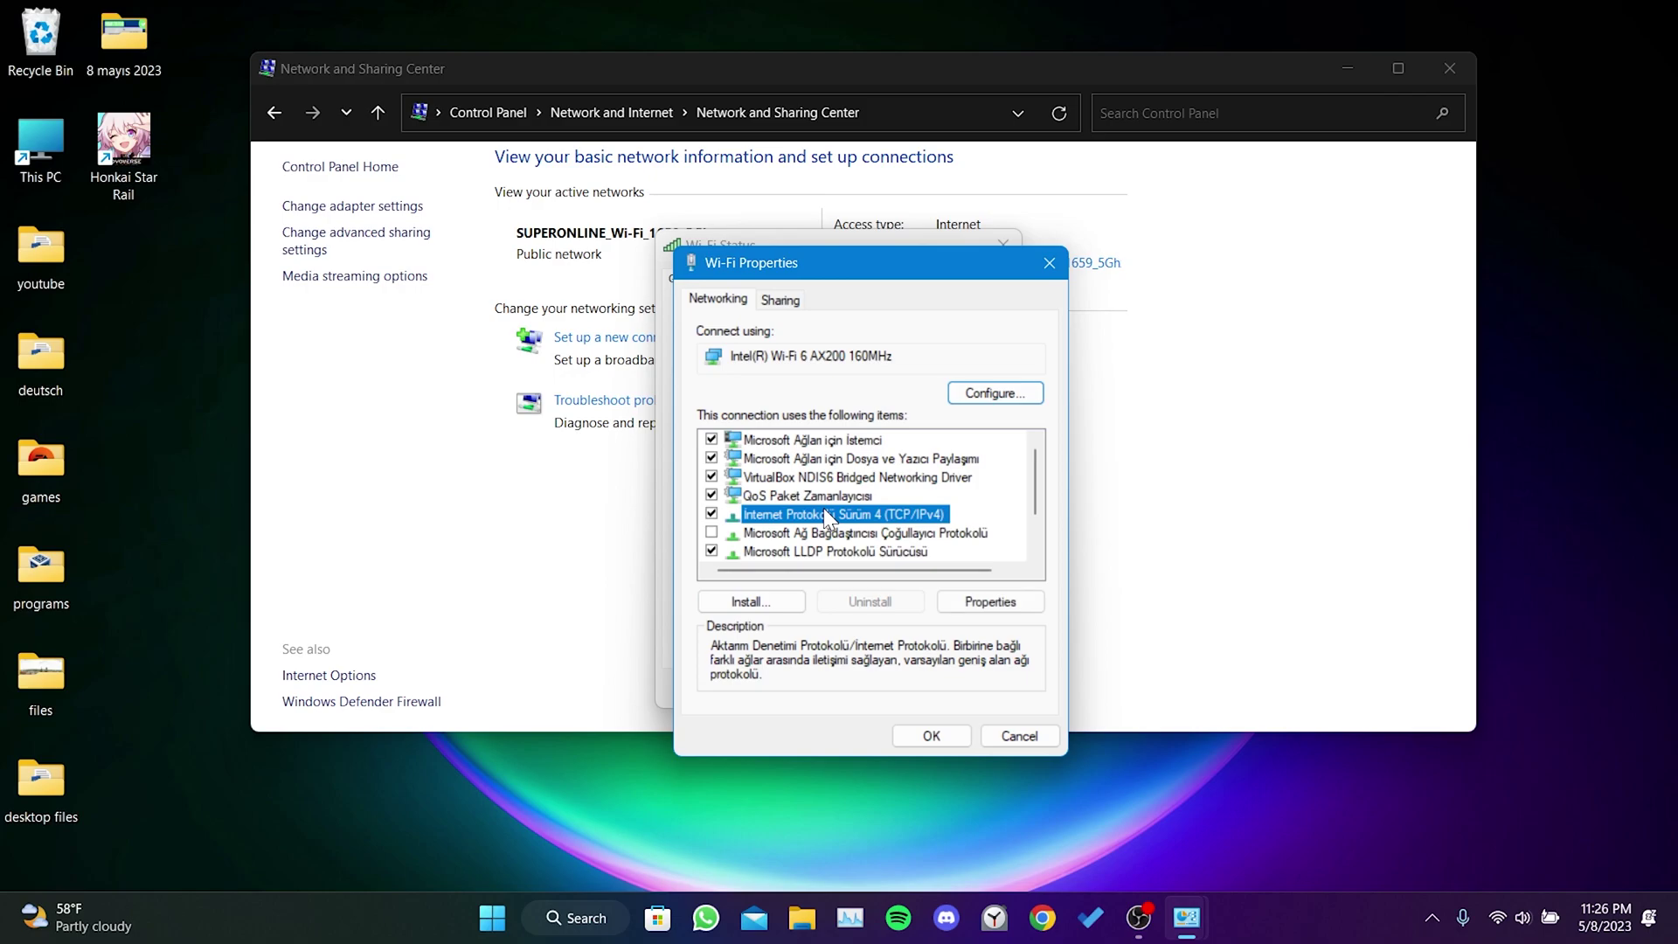
{"action": "left_click", "coordinate": [979, 603]}
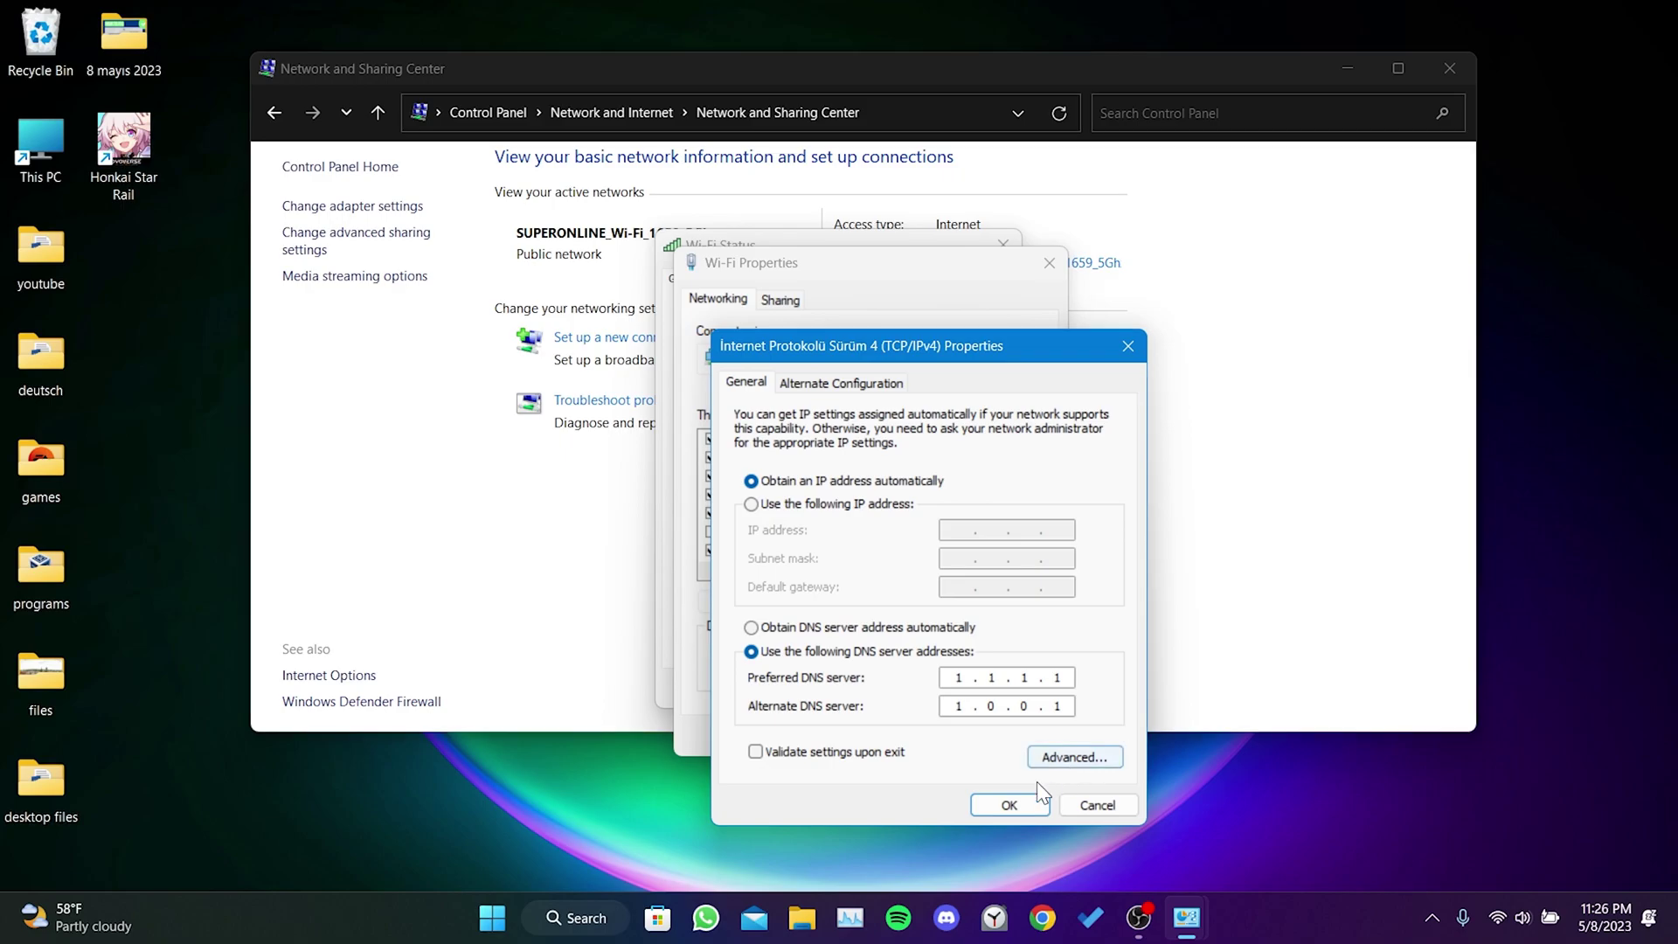
{"action": "left_click", "coordinate": [1012, 801]}
{"action": "left_click", "coordinate": [933, 840]}
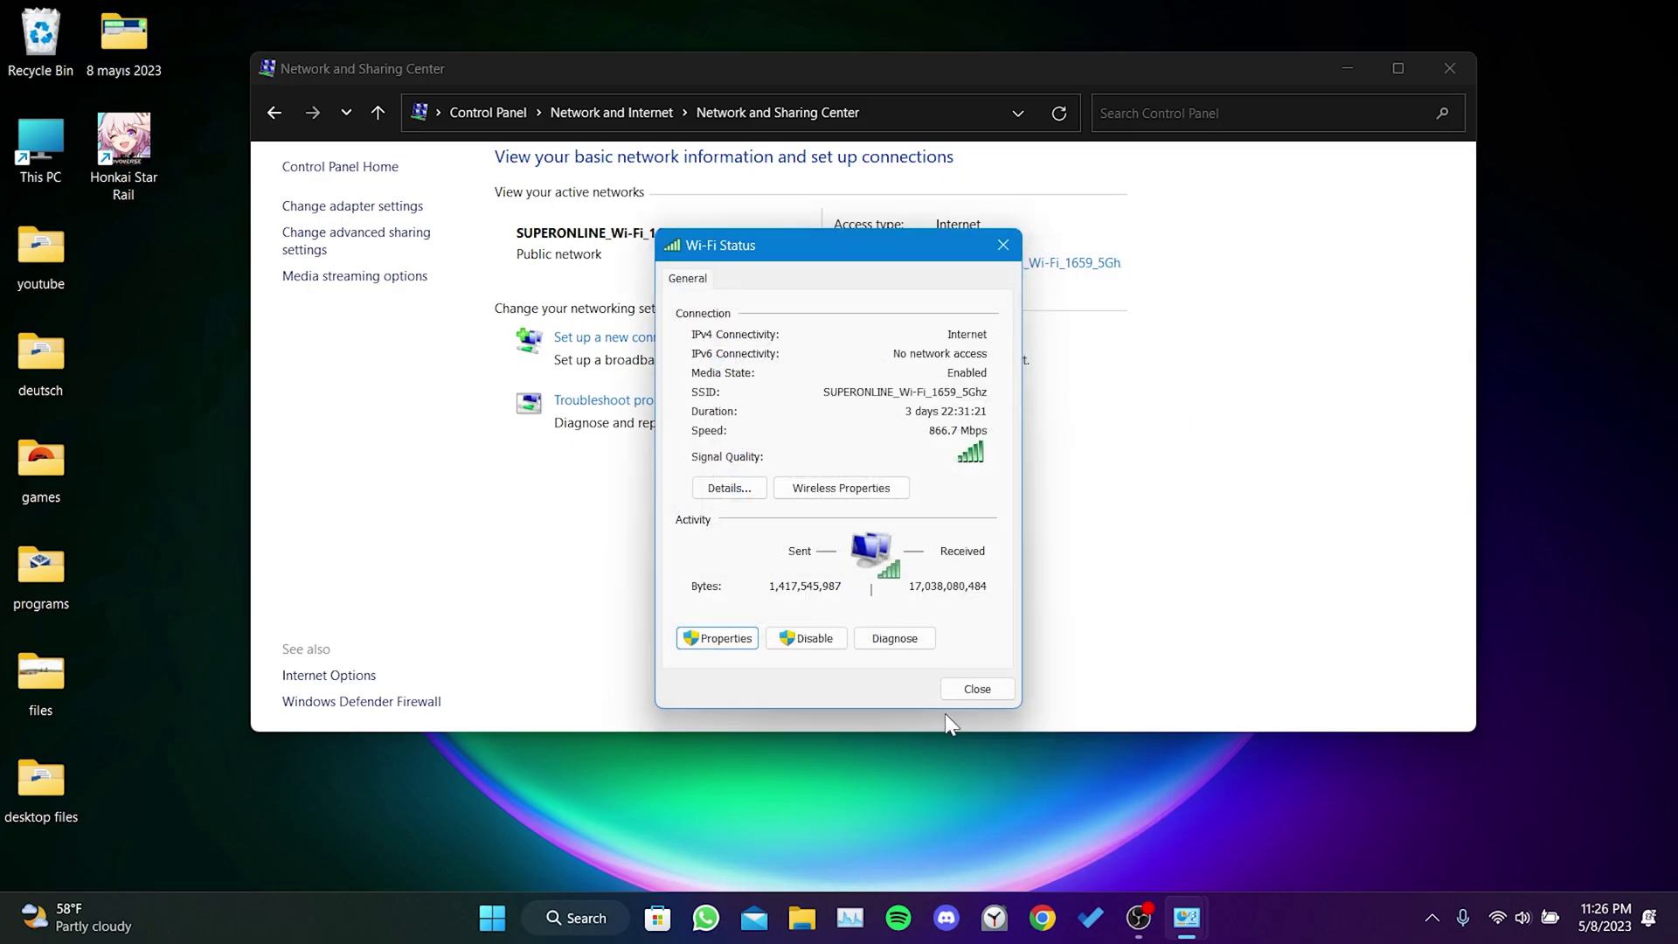
{"action": "left_click", "coordinate": [963, 694]}
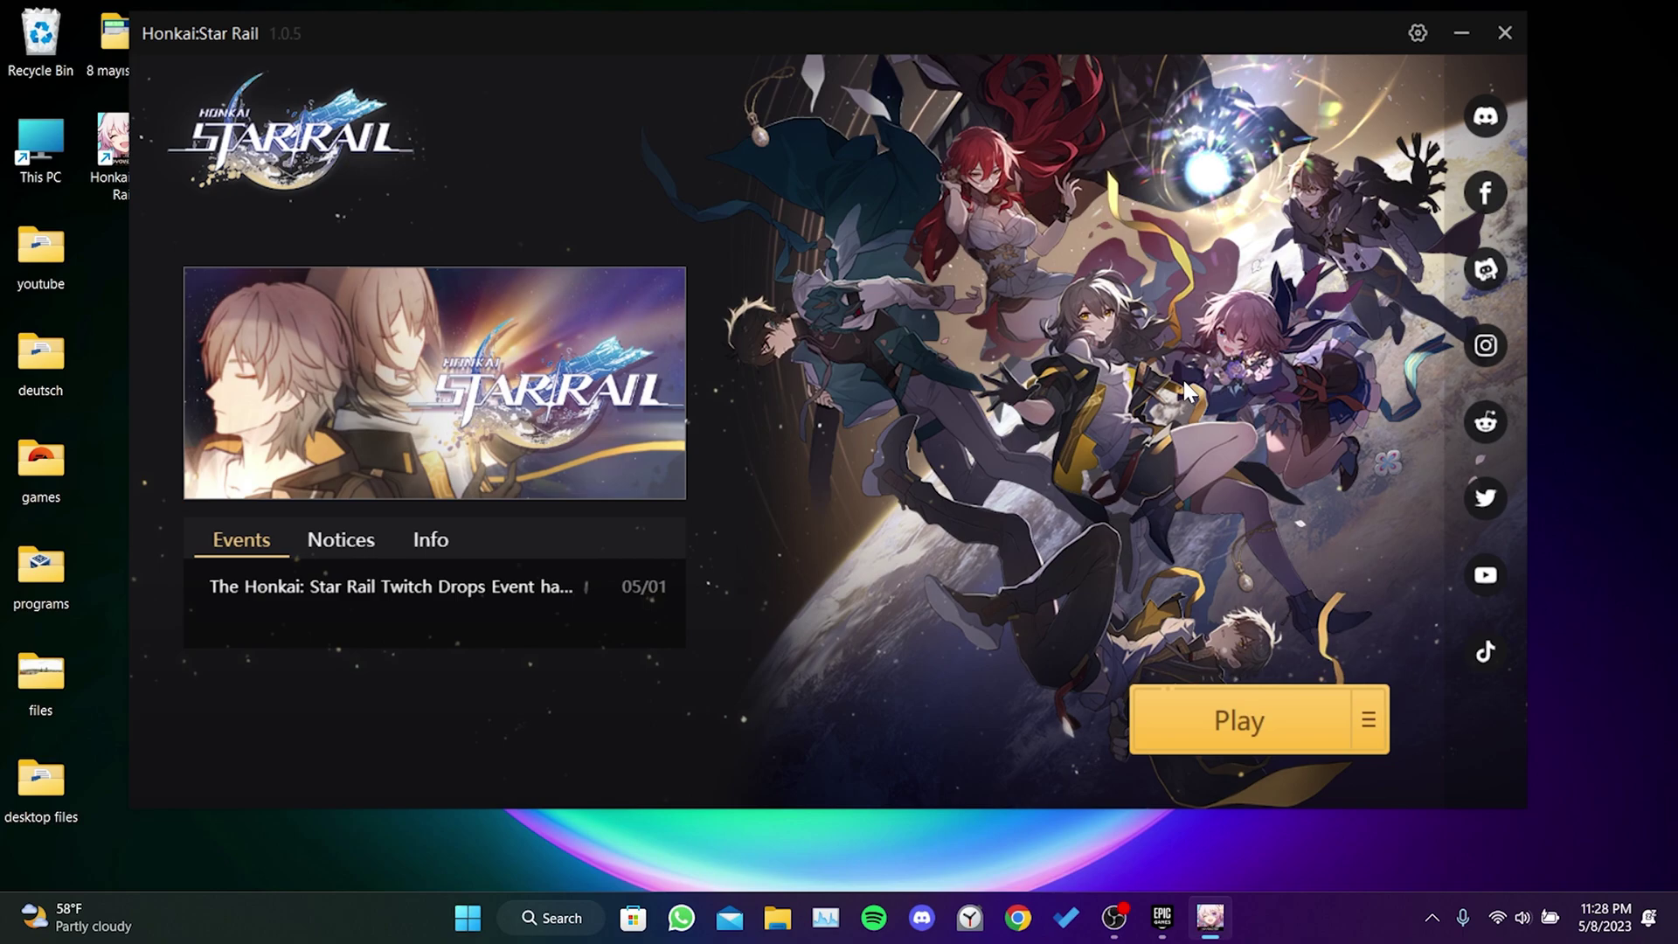
{"action": "key", "text": "super+d"}
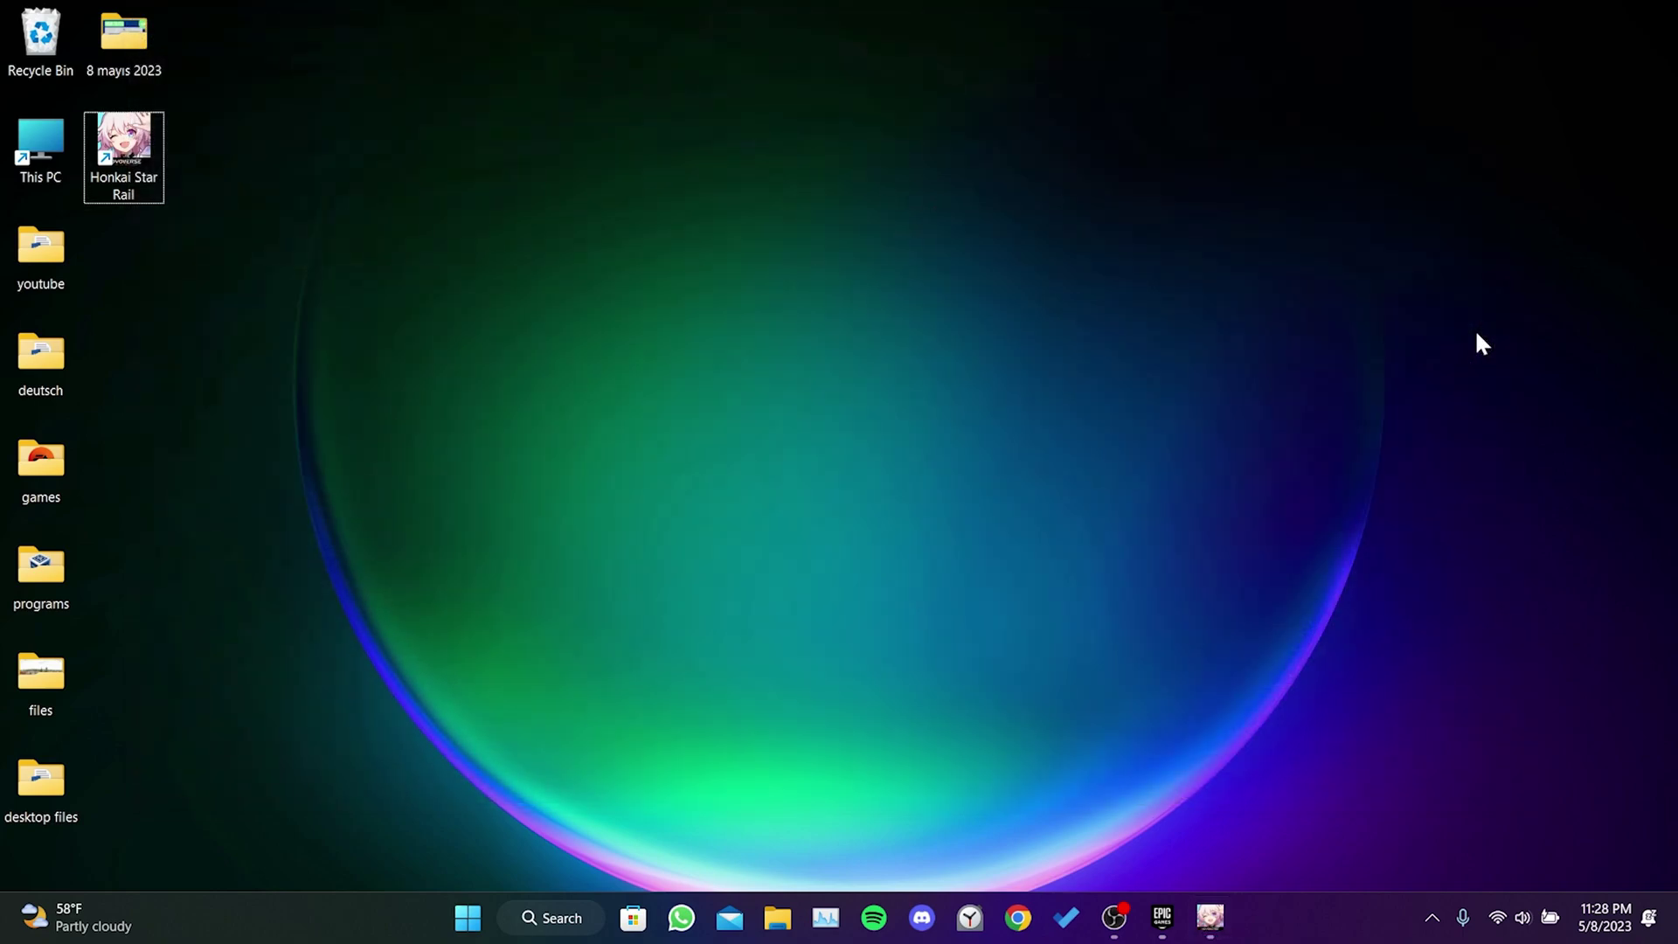